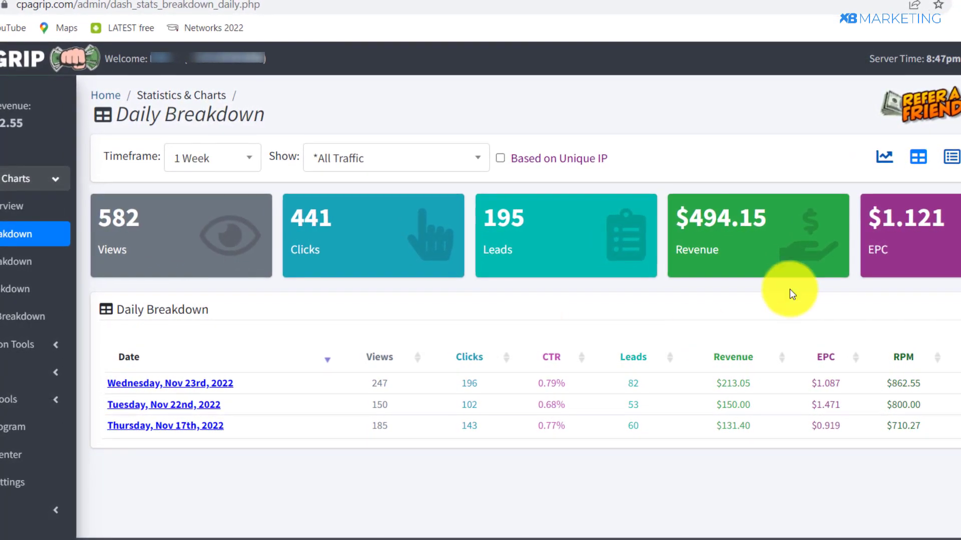
{"action": "left_click_drag", "start_coordinate": [770, 222], "coordinate": [721, 215]}
{"action": "left_click", "coordinate": [723, 275]}
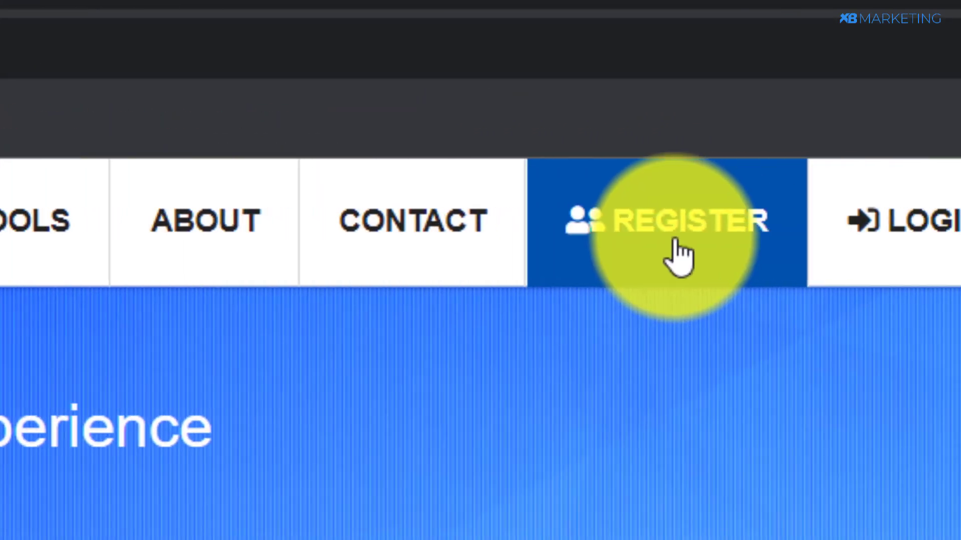
Step: Open the CPAGrip registration page and review the fields of the new member sign-up form
{"action": "left_click", "coordinate": [680, 258]}
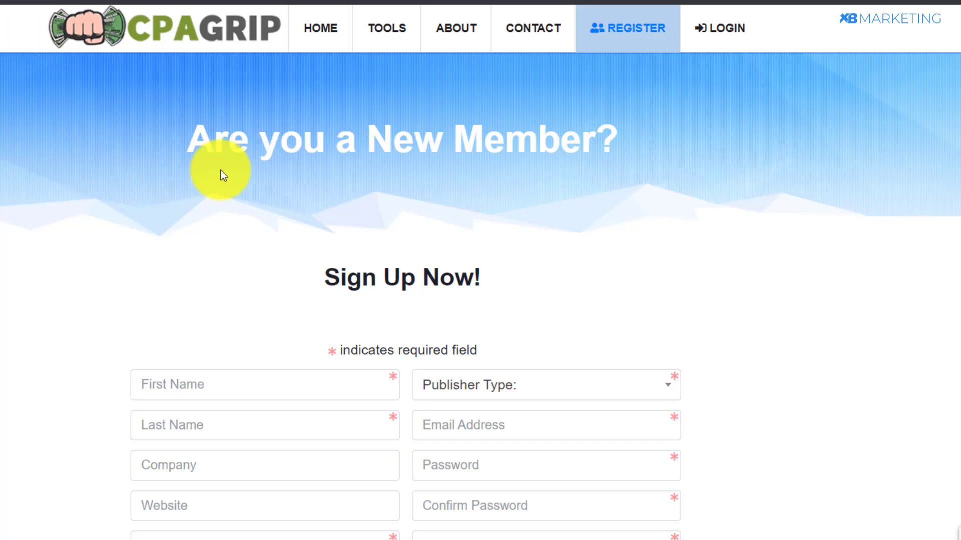
{"action": "scroll", "coordinate": [176, 204], "scroll_direction": "down", "scroll_amount": 5}
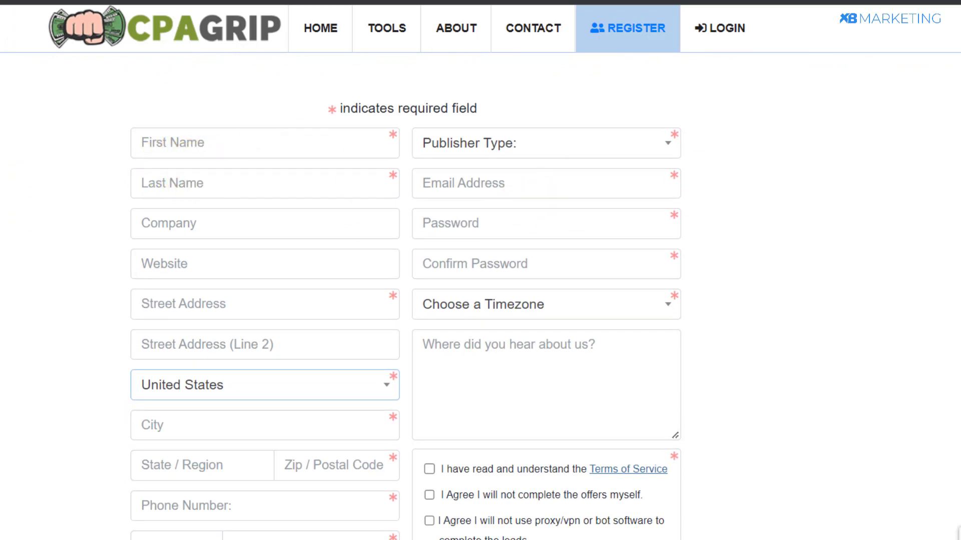
{"action": "scroll", "coordinate": [405, 308], "scroll_direction": "down", "scroll_amount": 1}
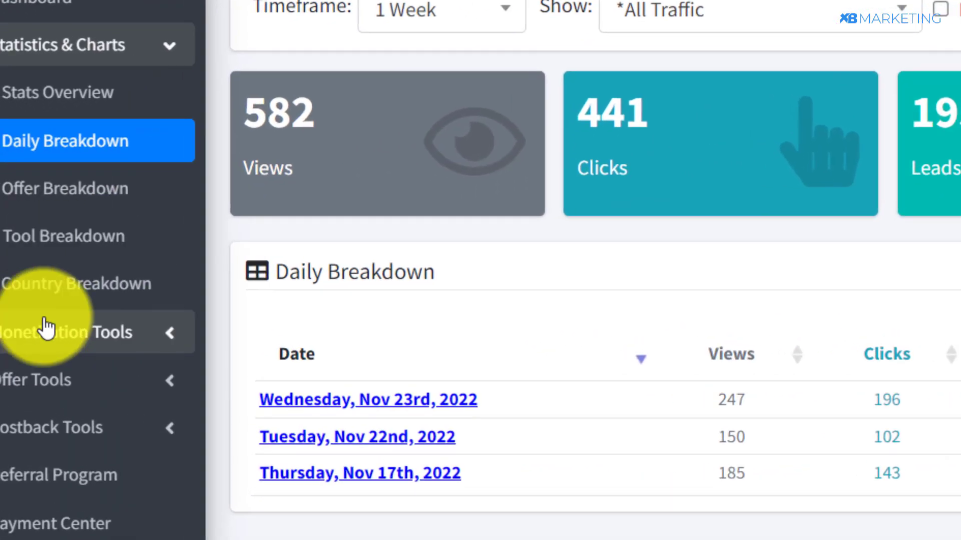
Step: Open My Offers in the CPAGrip dashboard and look through the available United States offers
{"action": "left_click", "coordinate": [172, 388]}
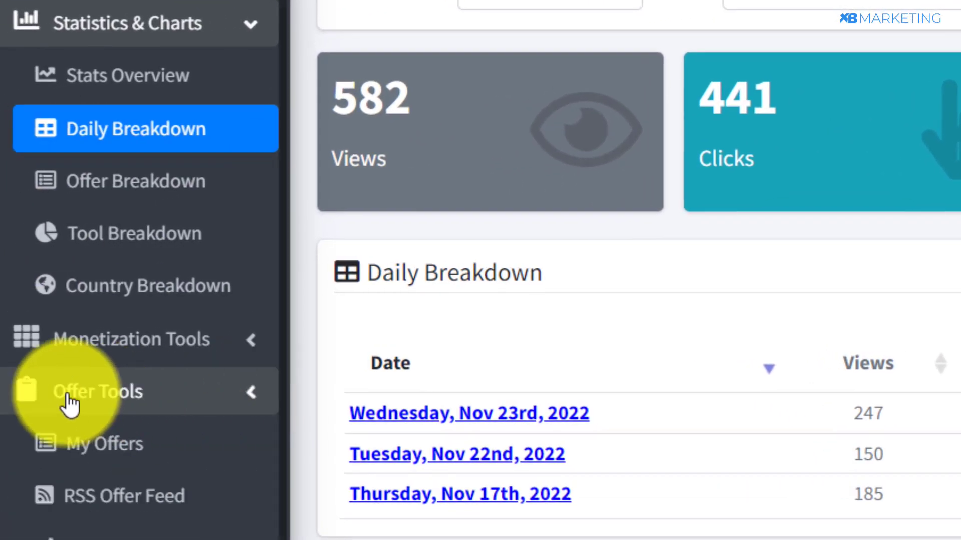
{"action": "left_click", "coordinate": [100, 464]}
{"action": "scroll", "coordinate": [501, 325], "scroll_direction": "down", "scroll_amount": 5}
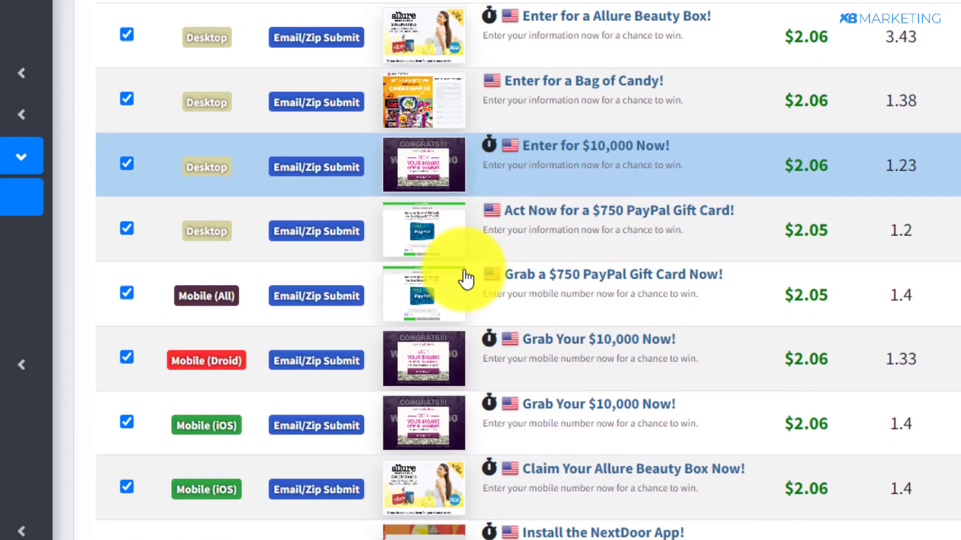
{"action": "scroll", "coordinate": [465, 277], "scroll_direction": "up", "scroll_amount": 5}
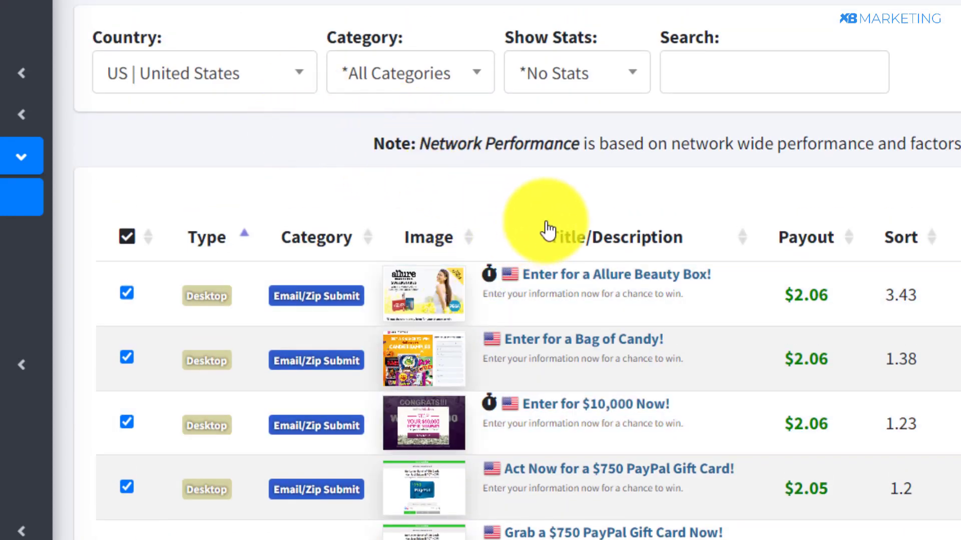
Step: Look through the countries available in the offer list's country filter, keeping US | United States selected
{"action": "left_click", "coordinate": [248, 81]}
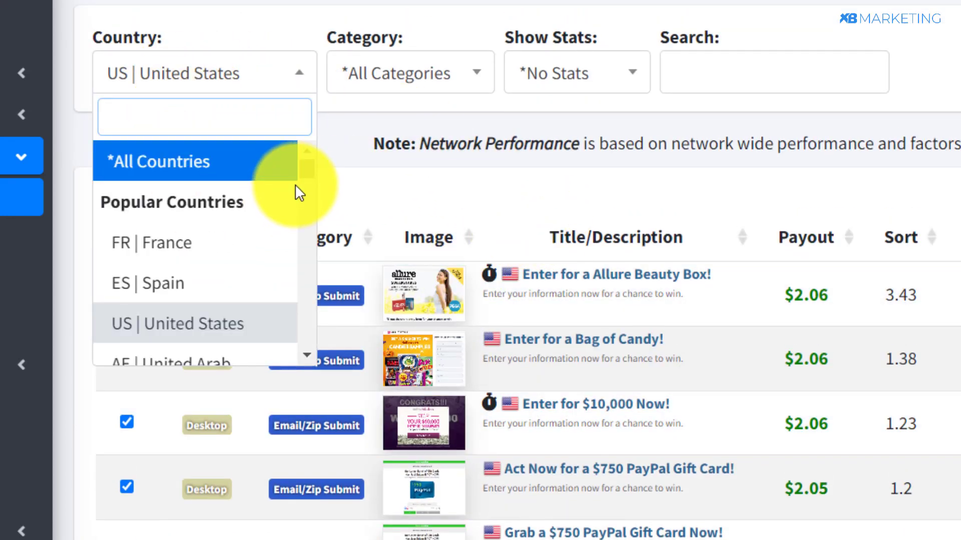
{"action": "left_click_drag", "start_coordinate": [307, 168], "coordinate": [309, 185]}
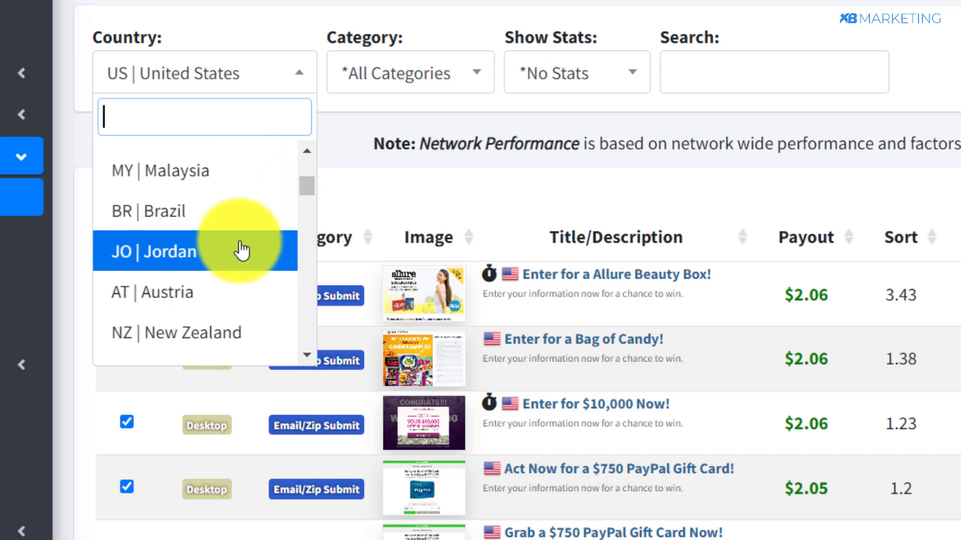
{"action": "scroll", "coordinate": [240, 238], "scroll_direction": "down", "scroll_amount": 5}
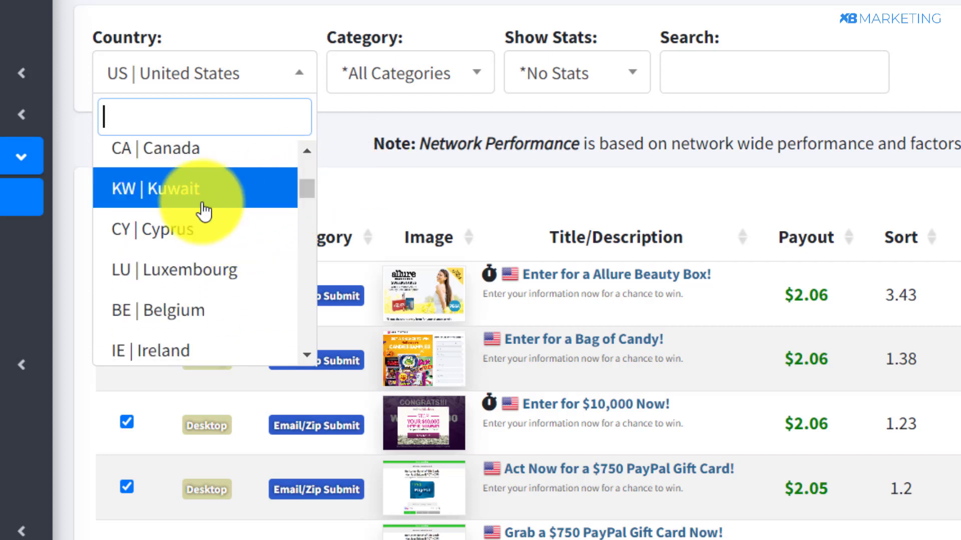
{"action": "scroll", "coordinate": [202, 214], "scroll_direction": "up", "scroll_amount": 4}
{"action": "scroll", "coordinate": [201, 212], "scroll_direction": "up", "scroll_amount": 10}
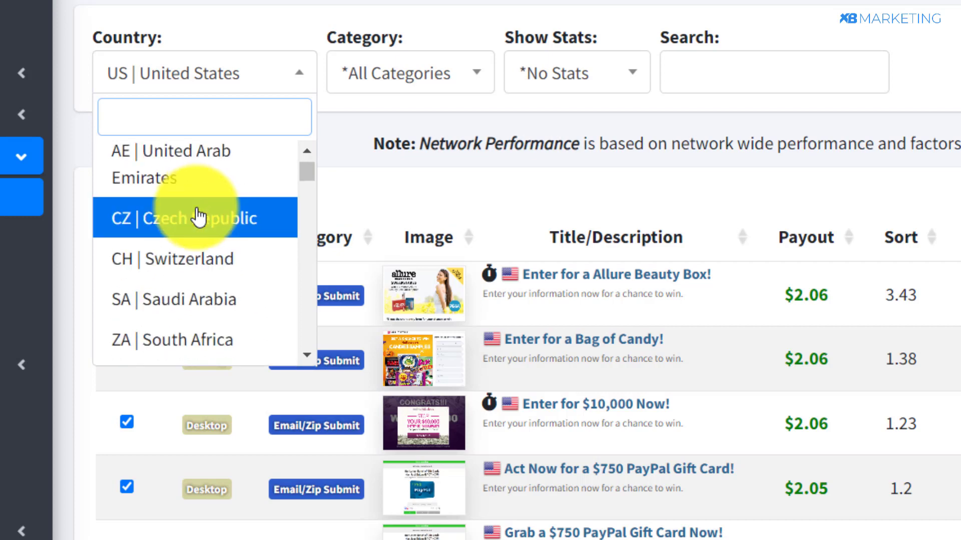
{"action": "left_click", "coordinate": [409, 118]}
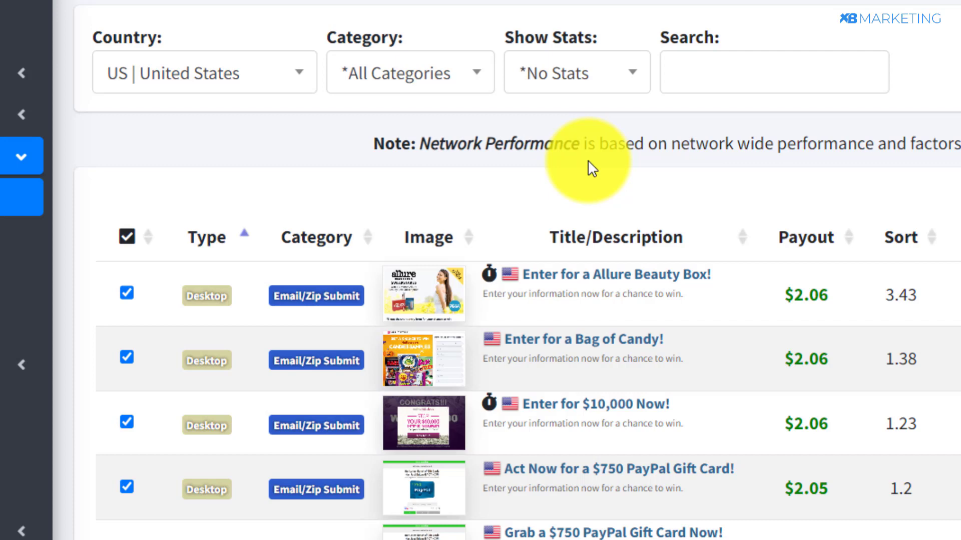
Step: View the details of the "Enter for a Allure Beauty Box!" offer, including its payout and link, and close them
{"action": "scroll", "coordinate": [588, 160], "scroll_direction": "down", "scroll_amount": 2}
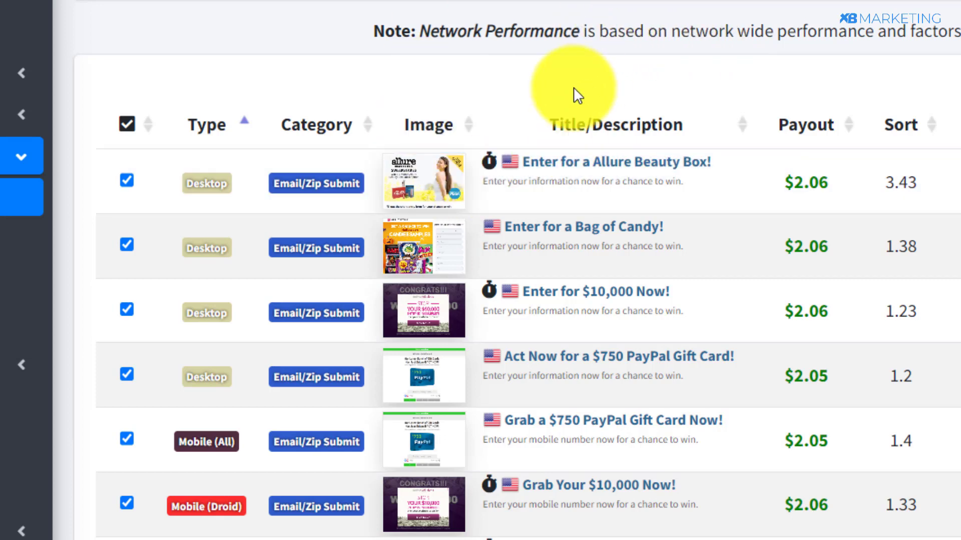
{"action": "left_click", "coordinate": [559, 164]}
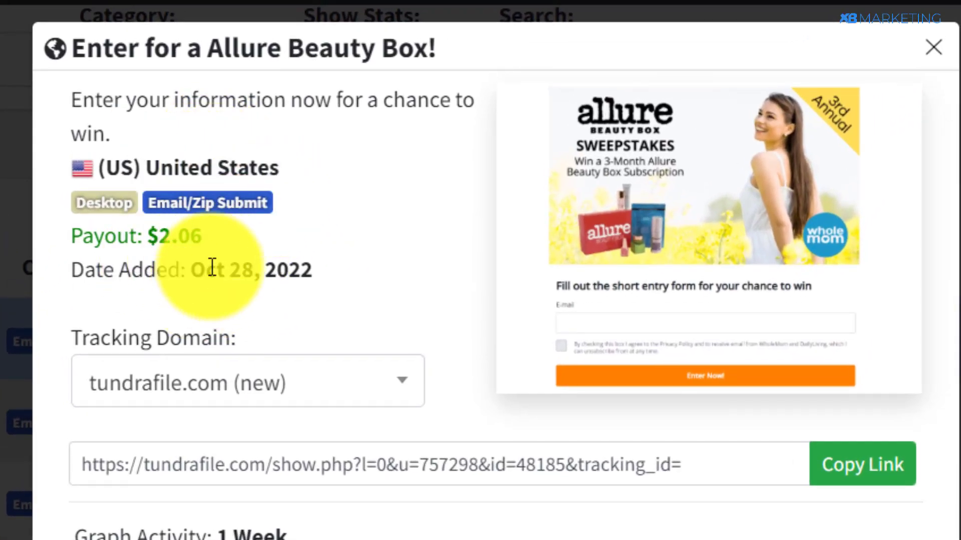
{"action": "left_click", "coordinate": [932, 46]}
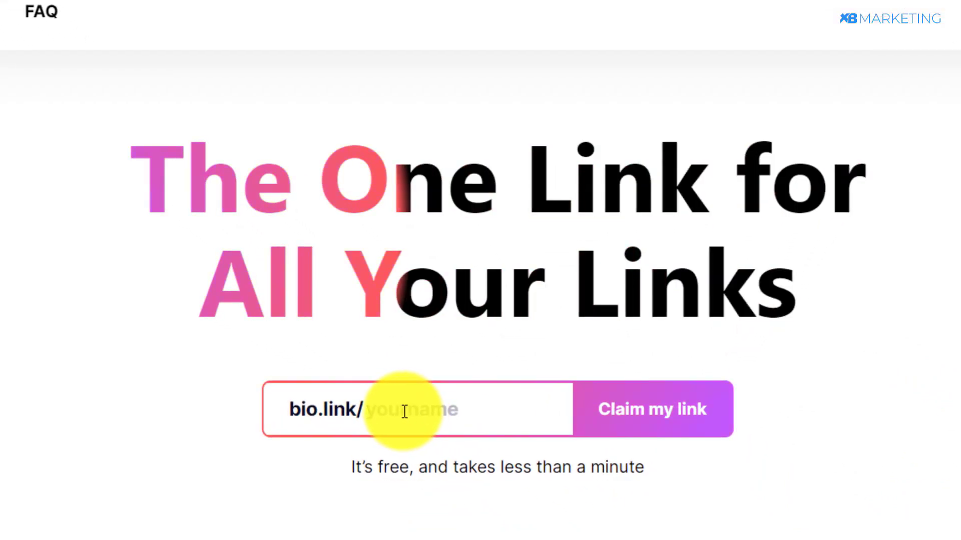
Step: Claim the Bio Link address freebiees4all and switch to Flaticon to look for a giveaway icon for the page's design
{"action": "left_click", "coordinate": [399, 414]}
{"action": "type", "text": "freebies4all"}
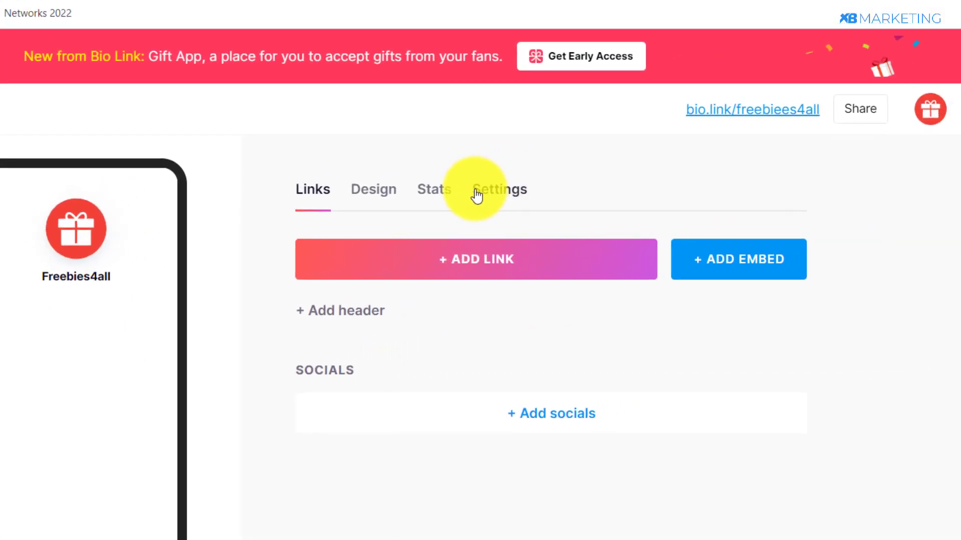
{"action": "left_click", "coordinate": [375, 188]}
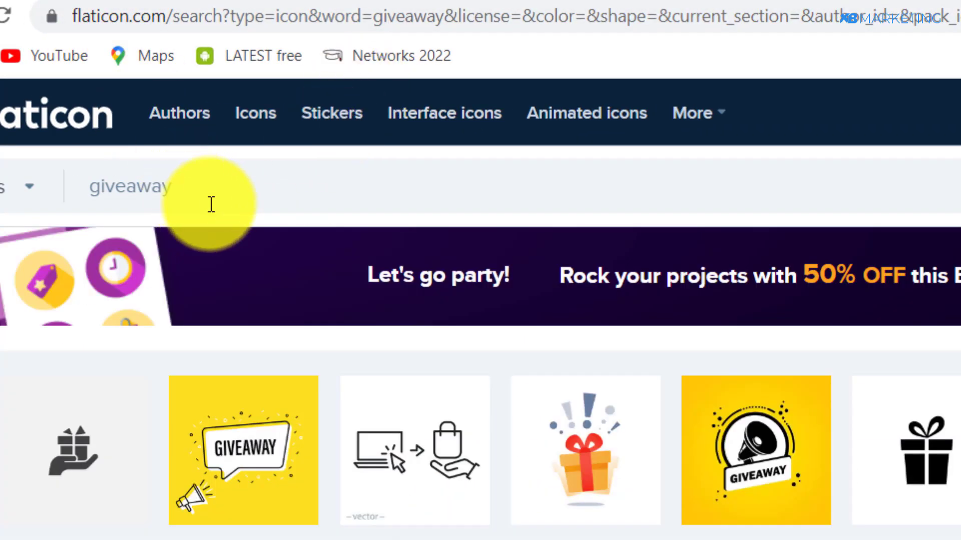
{"action": "left_click_drag", "start_coordinate": [210, 204], "coordinate": [110, 186]}
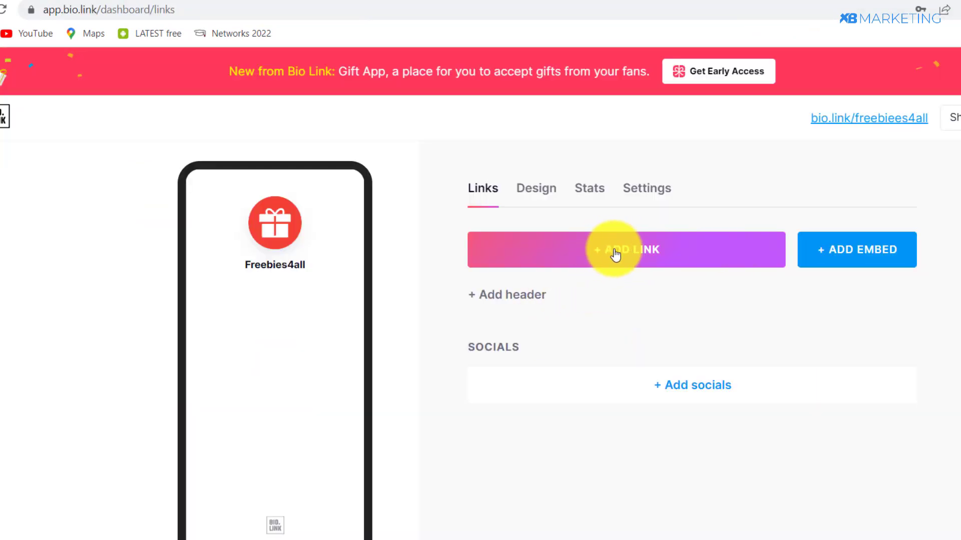
Step: Add a new link on the Bio Link page and copy the offer title "Enter for a Allure Beauty Box!" from CPAGrip for it
{"action": "left_click", "coordinate": [609, 254]}
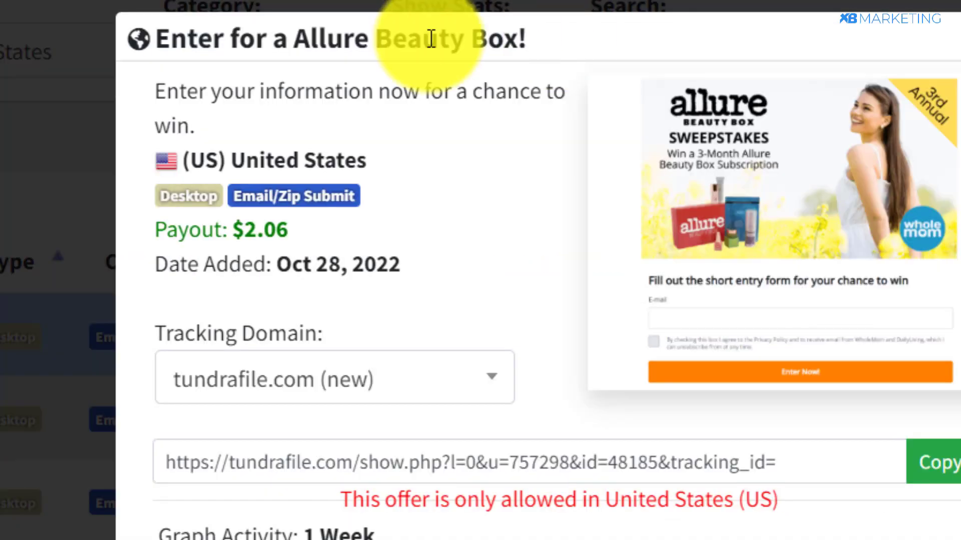
{"action": "left_click_drag", "start_coordinate": [431, 38], "coordinate": [160, 37]}
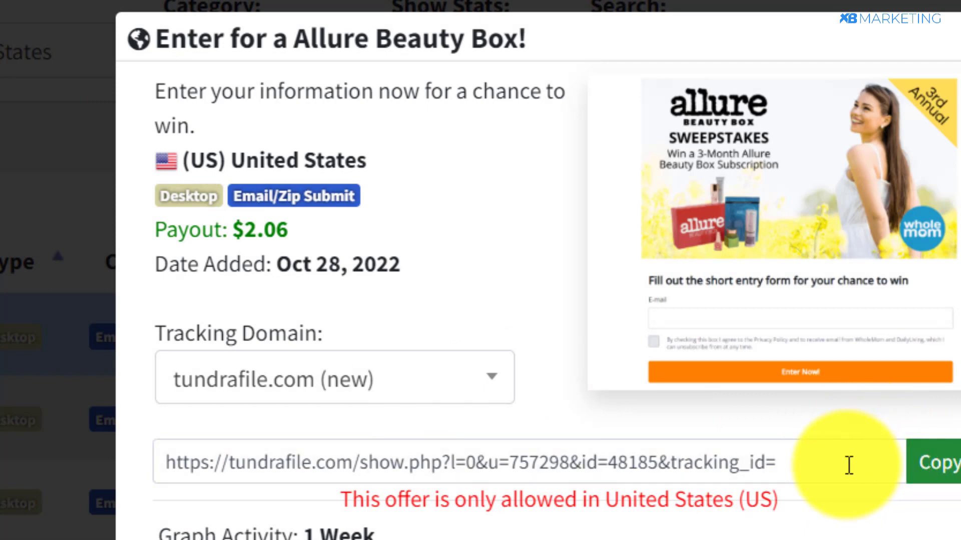
Step: Copy the Allure Beauty Box offer link from CPAGrip and shorten it with TinyURL
{"action": "left_click", "coordinate": [953, 463]}
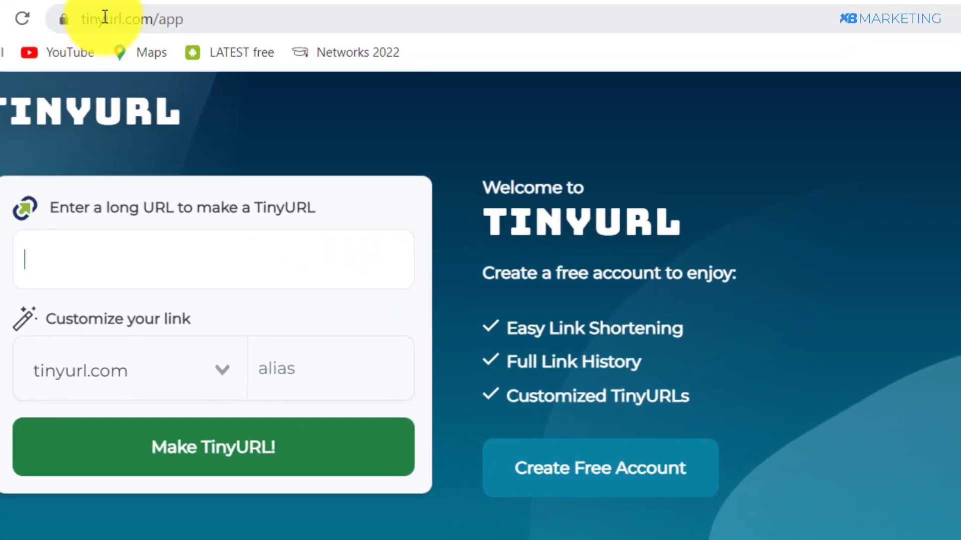
{"action": "left_click", "coordinate": [82, 236]}
{"action": "key", "text": "ctrl+v"}
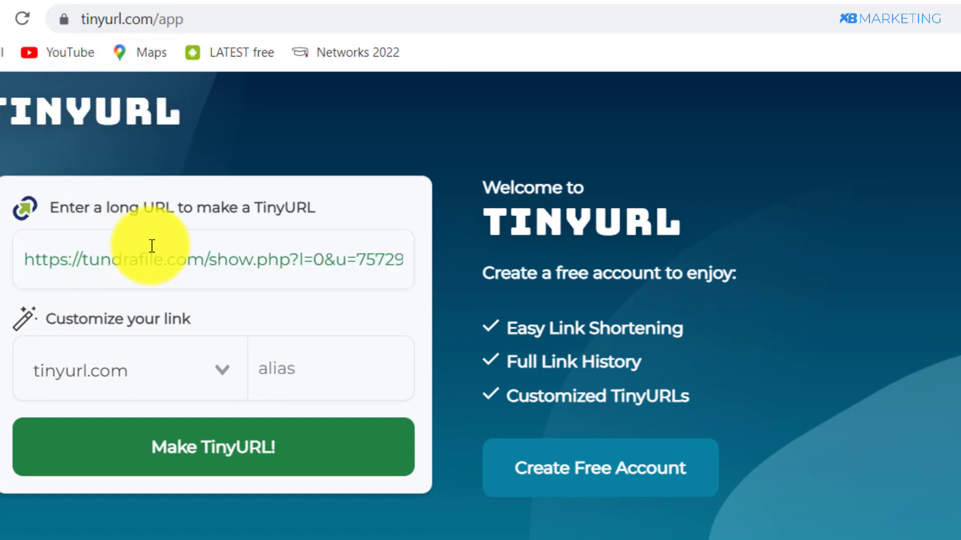
{"action": "left_click", "coordinate": [216, 457]}
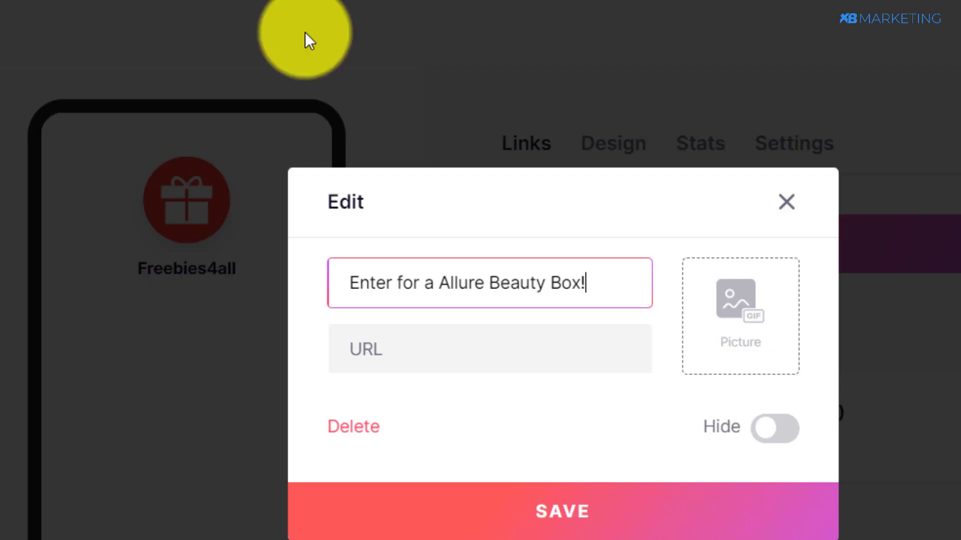
{"action": "left_click", "coordinate": [489, 350]}
{"action": "key", "text": "ctrl+v"}
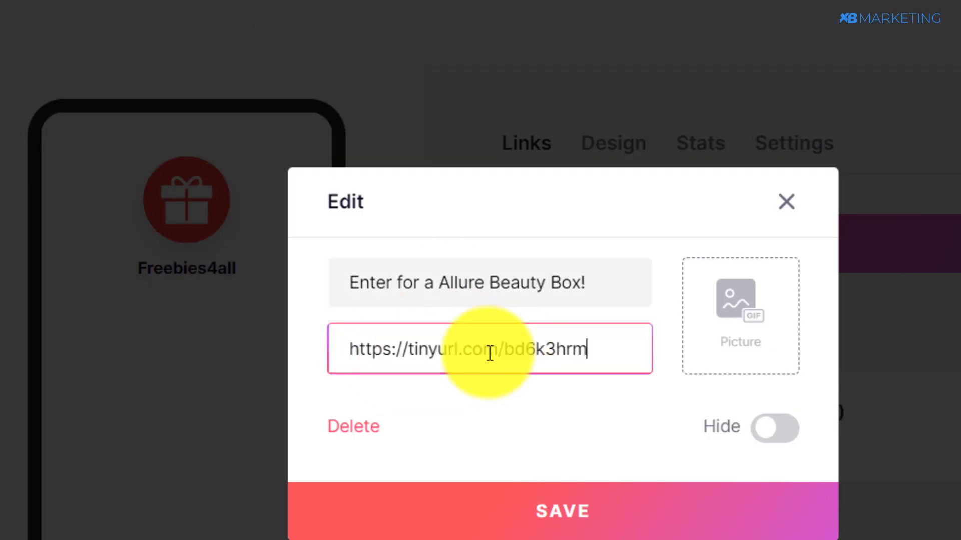
{"action": "left_click", "coordinate": [615, 282]}
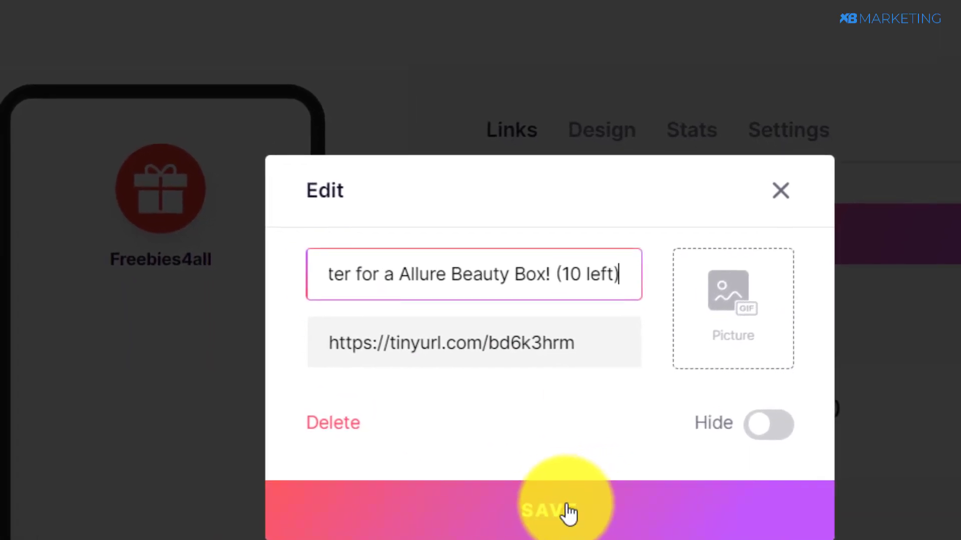
{"action": "left_click", "coordinate": [550, 520]}
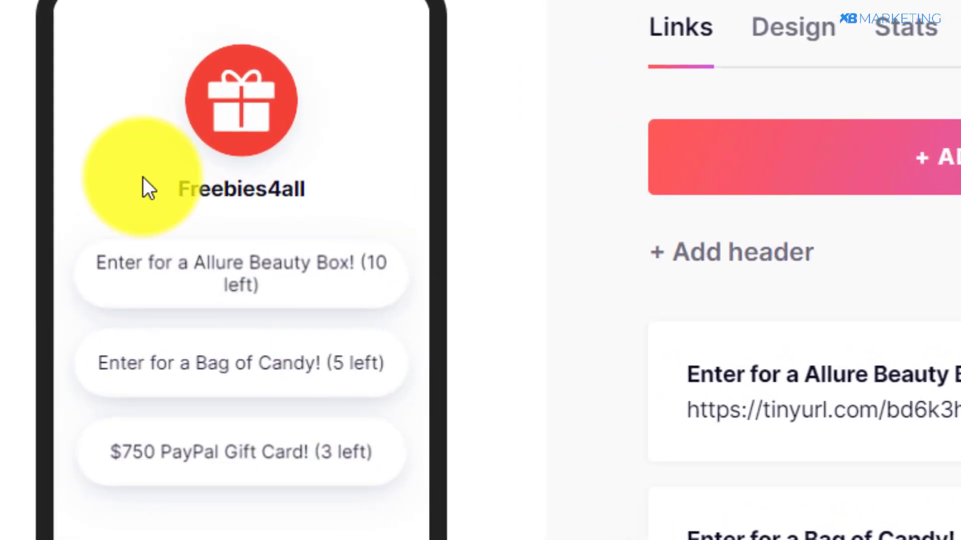
{"action": "scroll", "coordinate": [3, 174], "scroll_direction": "down", "scroll_amount": 2}
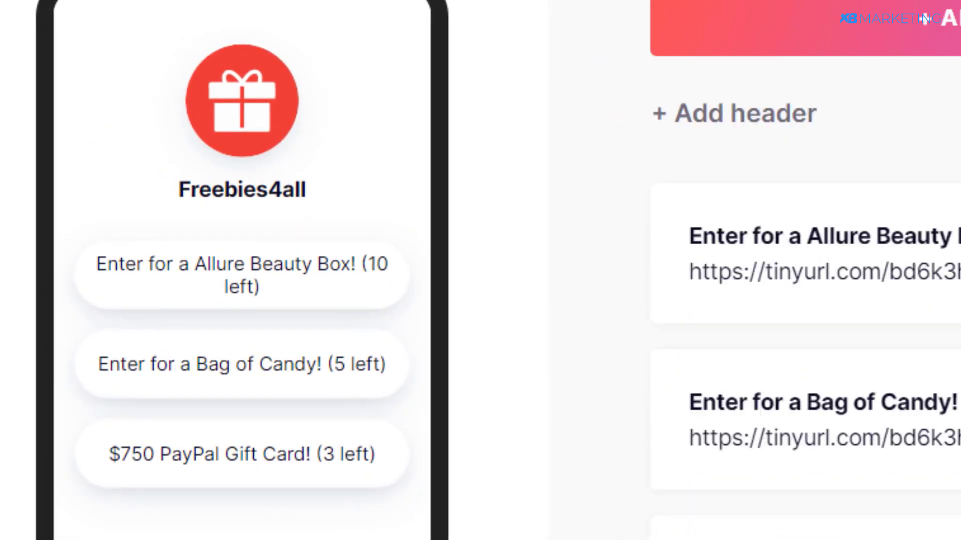
{"action": "scroll", "coordinate": [1, 173], "scroll_direction": "up", "scroll_amount": 2}
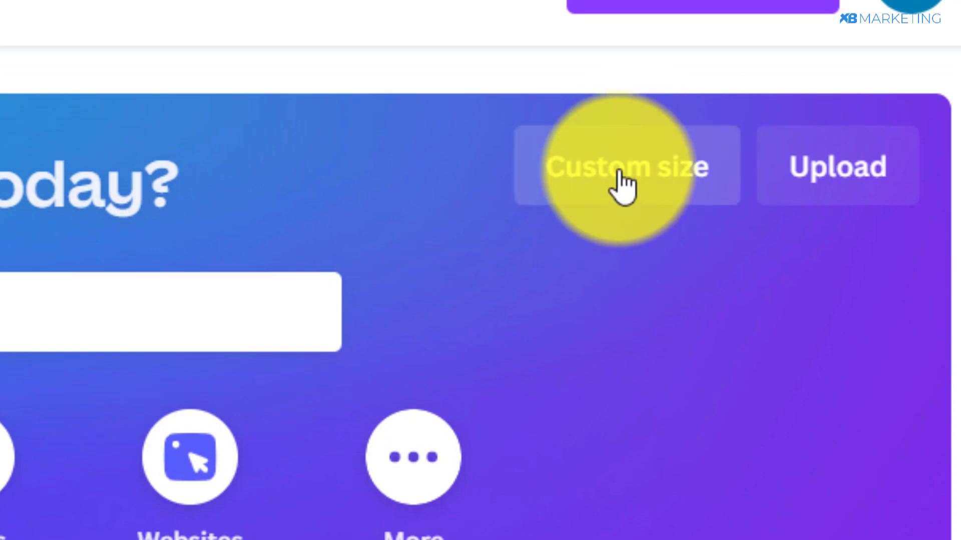
Step: Switch to Canva and create a new custom-size design of 1000 × 1000 px
{"action": "left_click", "coordinate": [622, 185]}
{"action": "type", "text": "1000"}
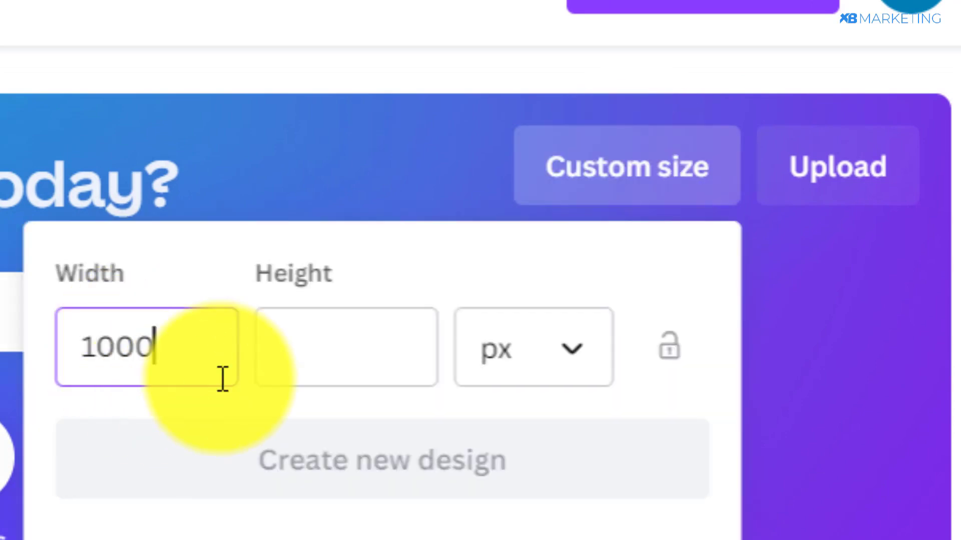
{"action": "left_click", "coordinate": [289, 376]}
{"action": "type", "text": "1000"}
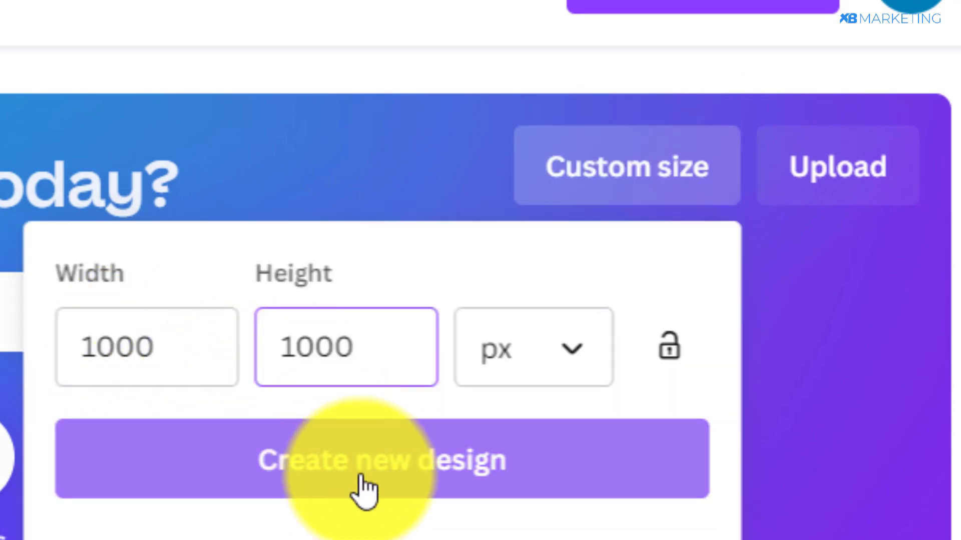
{"action": "left_click", "coordinate": [434, 465]}
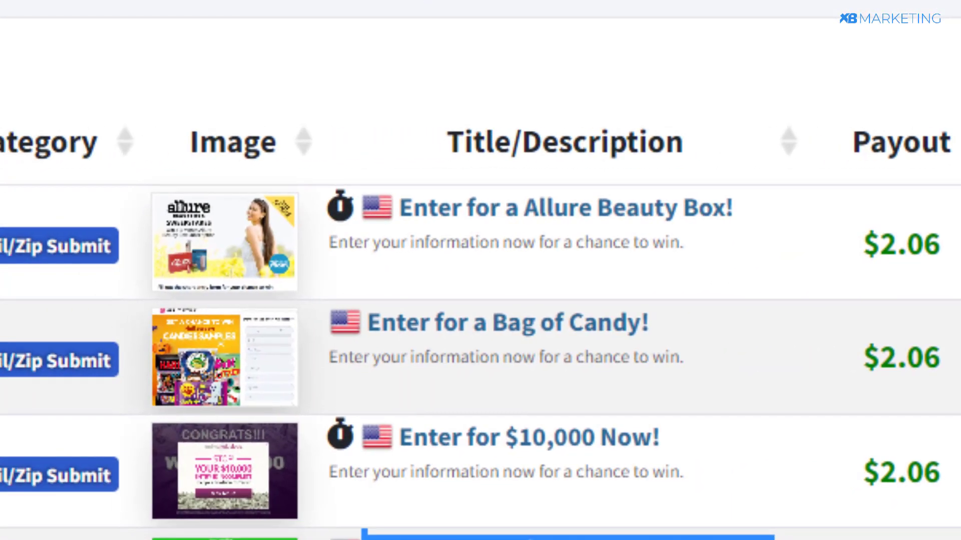
Step: Switch to CPAGrip and save the promotional image from the Allure Beauty Box offer details
{"action": "scroll", "coordinate": [575, 538], "scroll_direction": "up", "scroll_amount": 3}
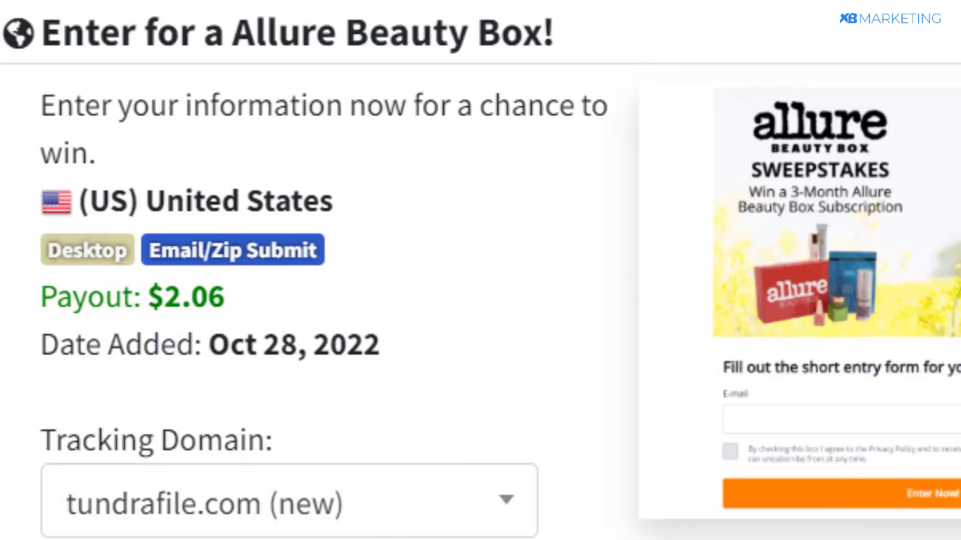
{"action": "right_click", "coordinate": [834, 253]}
{"action": "left_click", "coordinate": [932, 326]}
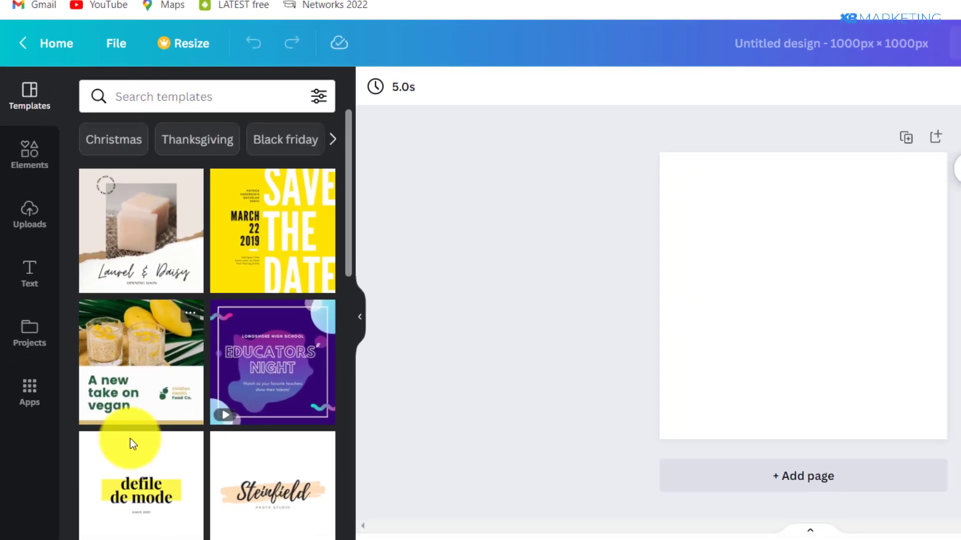
Step: In Canva, bring in the Allure Beauty Box image from the uploads and place it to fill the blank page
{"action": "left_click", "coordinate": [30, 214]}
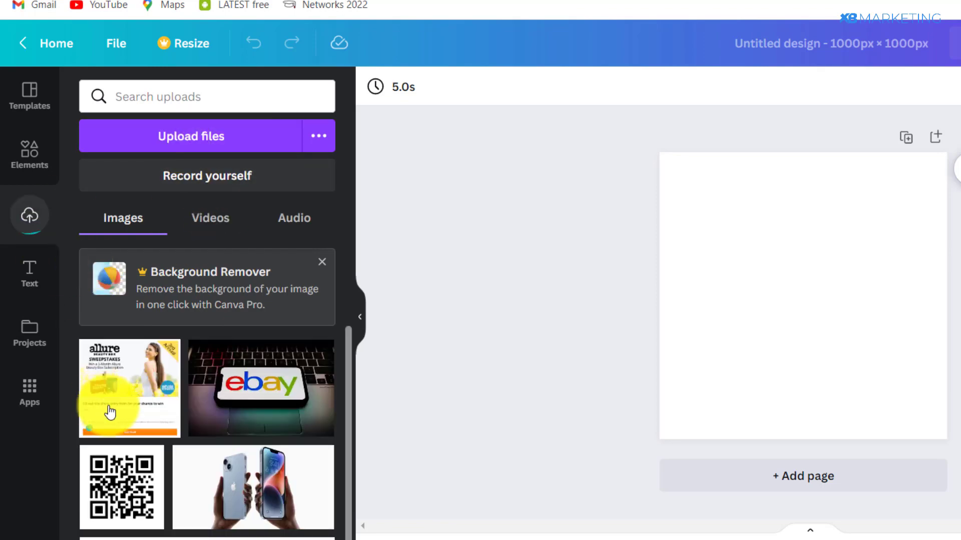
{"action": "left_click_drag", "start_coordinate": [268, 375], "coordinate": [686, 283]}
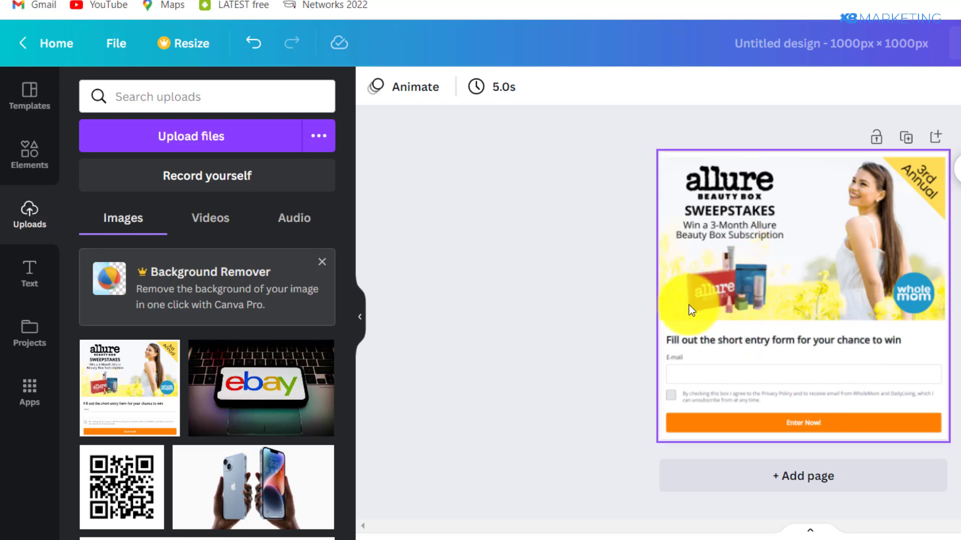
Step: Add the recently used red glossy button graphic to the design, centred just above the orange entry bar
{"action": "left_click", "coordinate": [28, 165]}
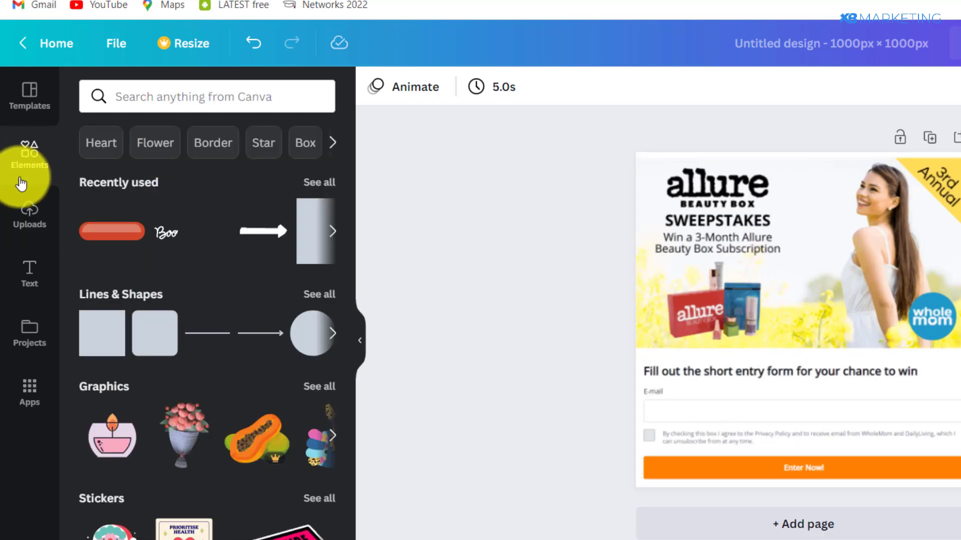
{"action": "left_click", "coordinate": [114, 104]}
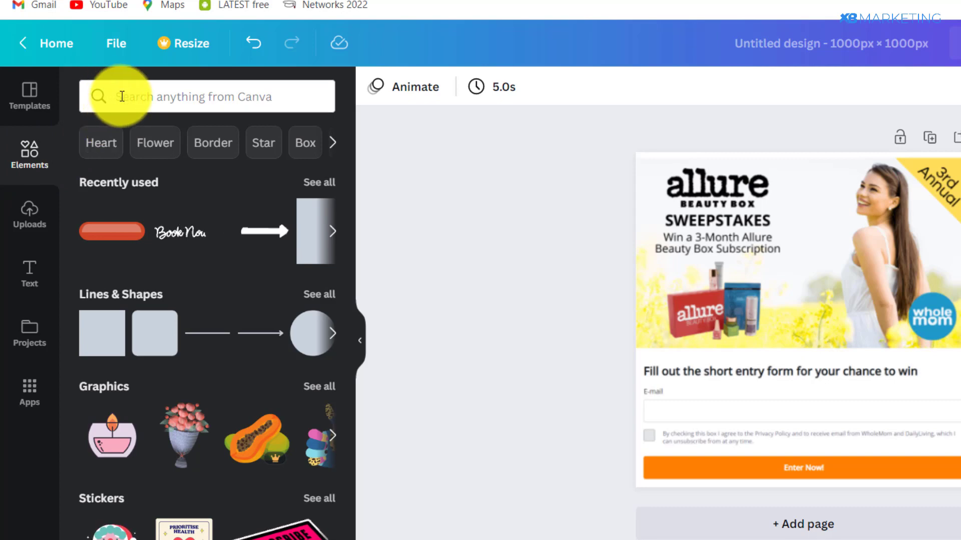
{"action": "left_click", "coordinate": [122, 96]}
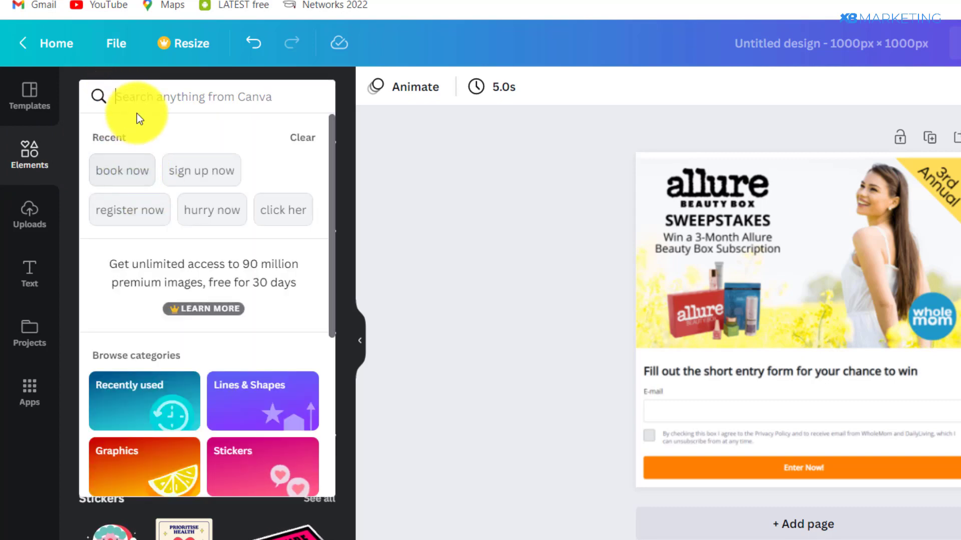
{"action": "left_click", "coordinate": [137, 99]}
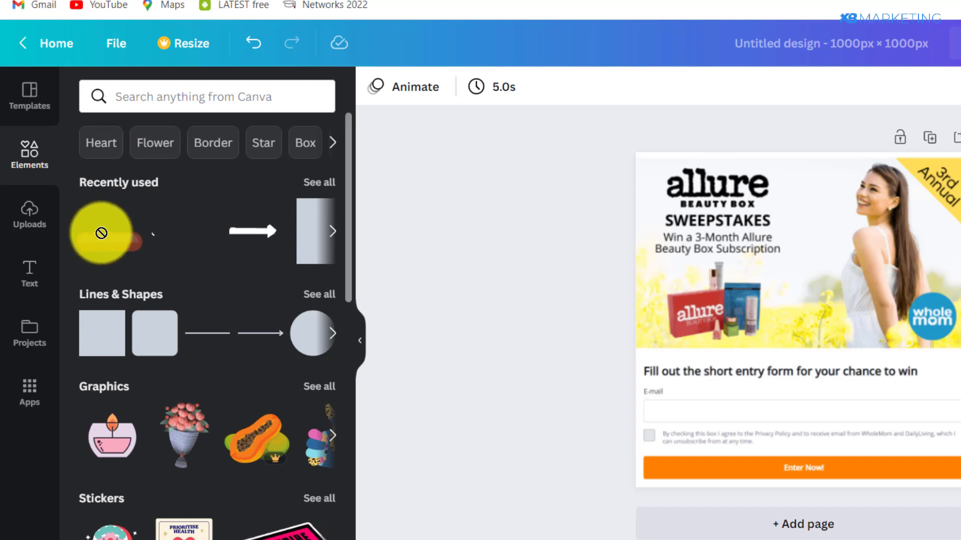
{"action": "left_click_drag", "start_coordinate": [112, 223], "coordinate": [774, 427]}
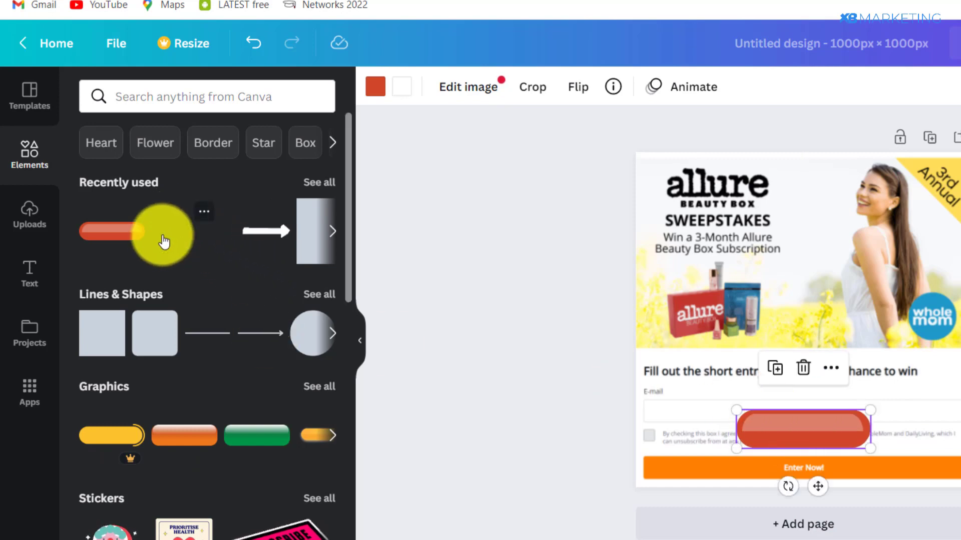
Step: Search the elements for "book now" and place the white animated Book Now lettering over the red button
{"action": "left_click", "coordinate": [127, 97]}
{"action": "type", "text": "v"}
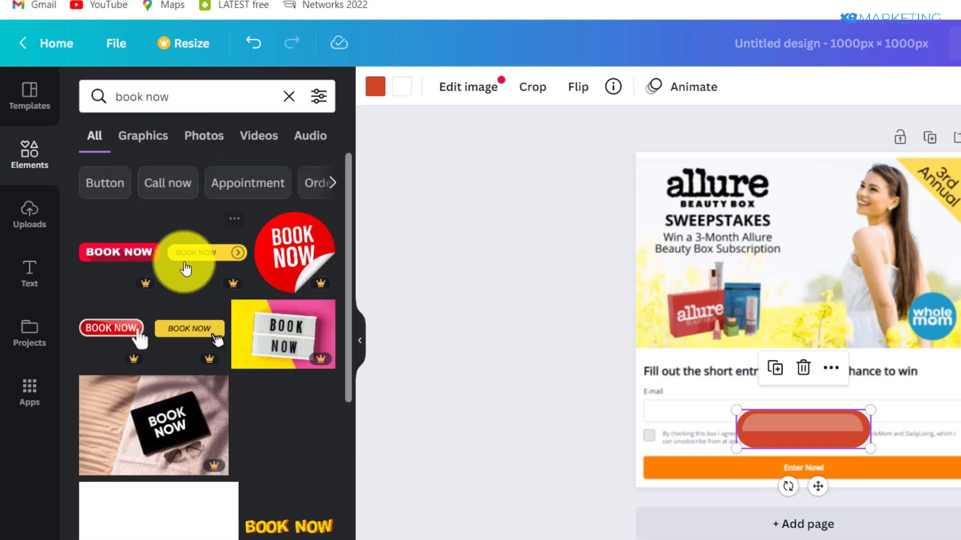
{"action": "scroll", "coordinate": [185, 340], "scroll_direction": "down", "scroll_amount": 3}
{"action": "scroll", "coordinate": [200, 310], "scroll_direction": "up", "scroll_amount": 3}
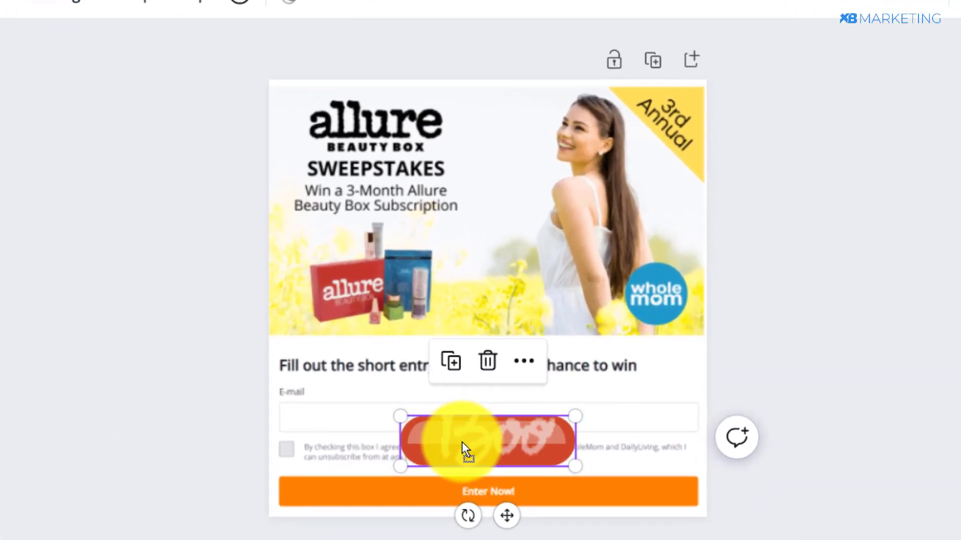
{"action": "left_click", "coordinate": [613, 489]}
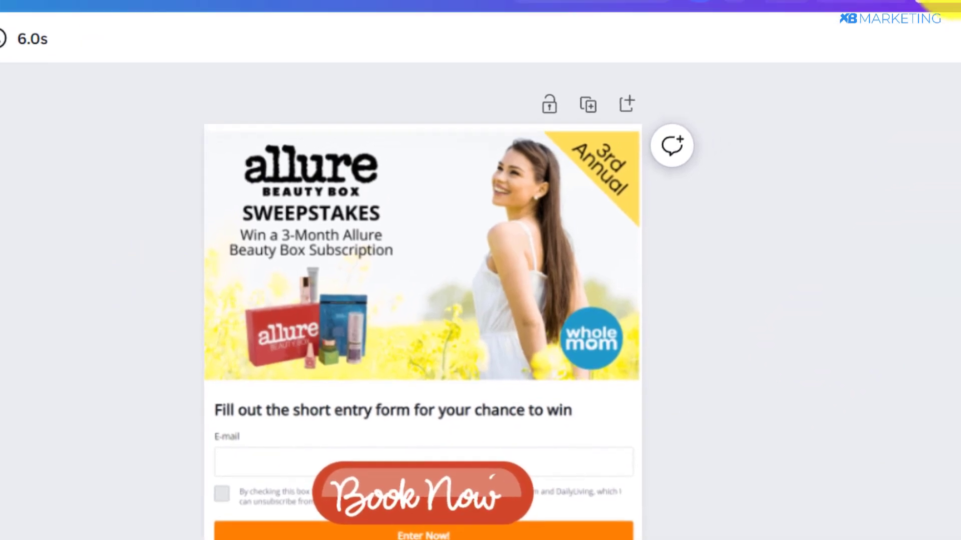
Step: Download the finished design with GIF as the file type
{"action": "left_click", "coordinate": [890, 26]}
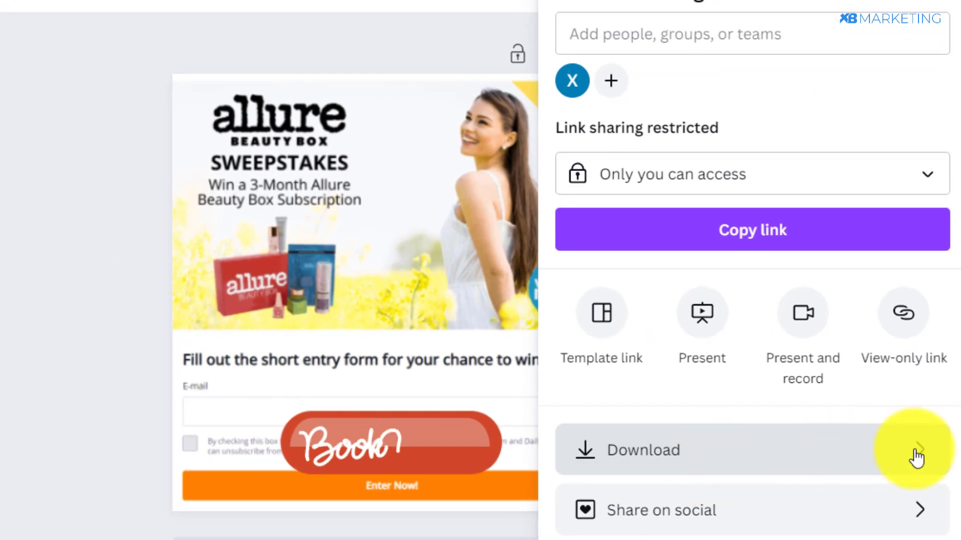
{"action": "left_click", "coordinate": [917, 457]}
{"action": "left_click", "coordinate": [882, 76]}
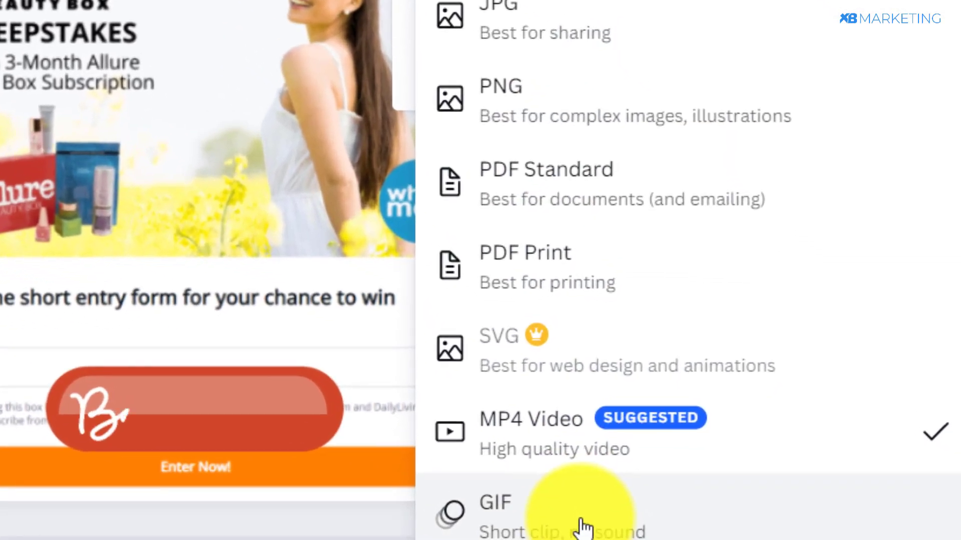
{"action": "left_click", "coordinate": [580, 525]}
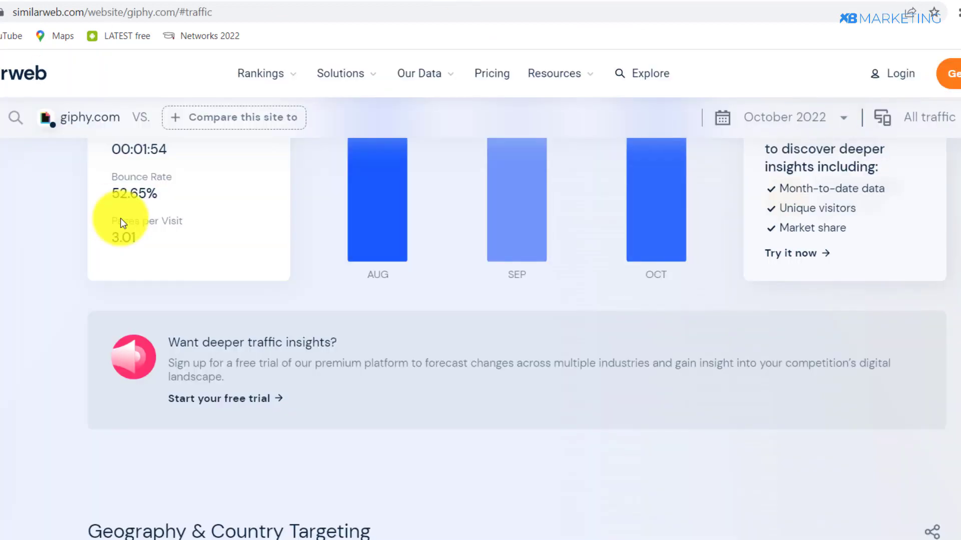
Step: Switch to Similarweb and examine giphy.com's total visits, ranking and traffic and engagement figures
{"action": "scroll", "coordinate": [264, 229], "scroll_direction": "up", "scroll_amount": 10}
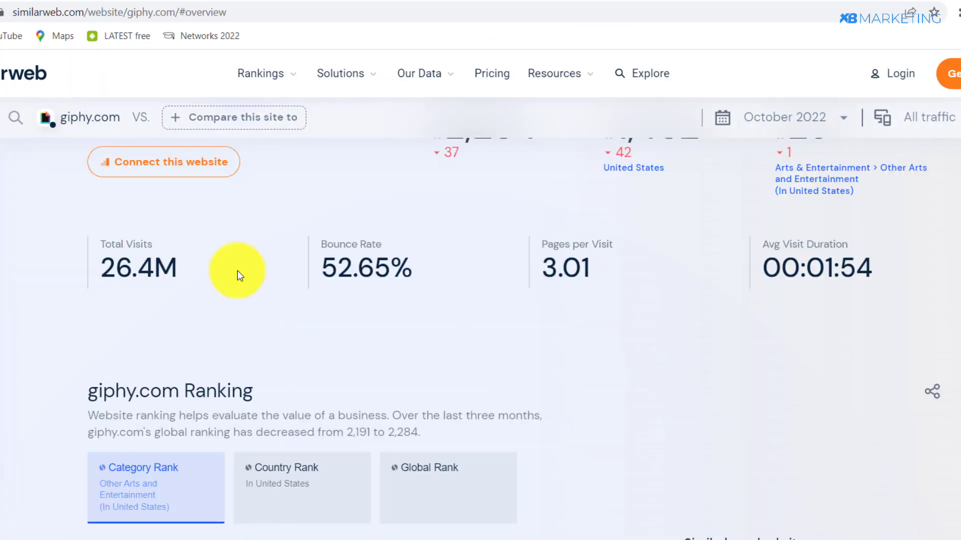
{"action": "scroll", "coordinate": [862, 395], "scroll_direction": "down", "scroll_amount": 15}
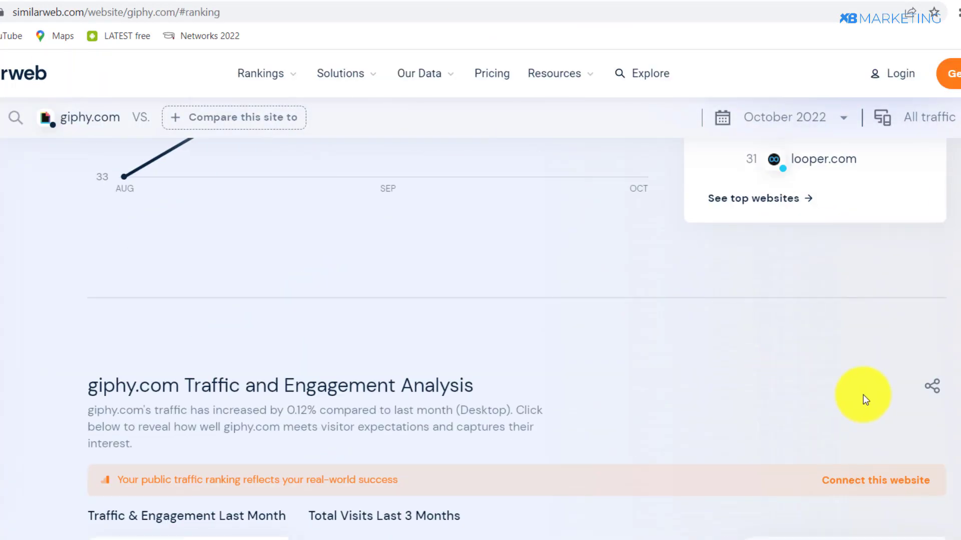
{"action": "scroll", "coordinate": [876, 340], "scroll_direction": "up", "scroll_amount": 3}
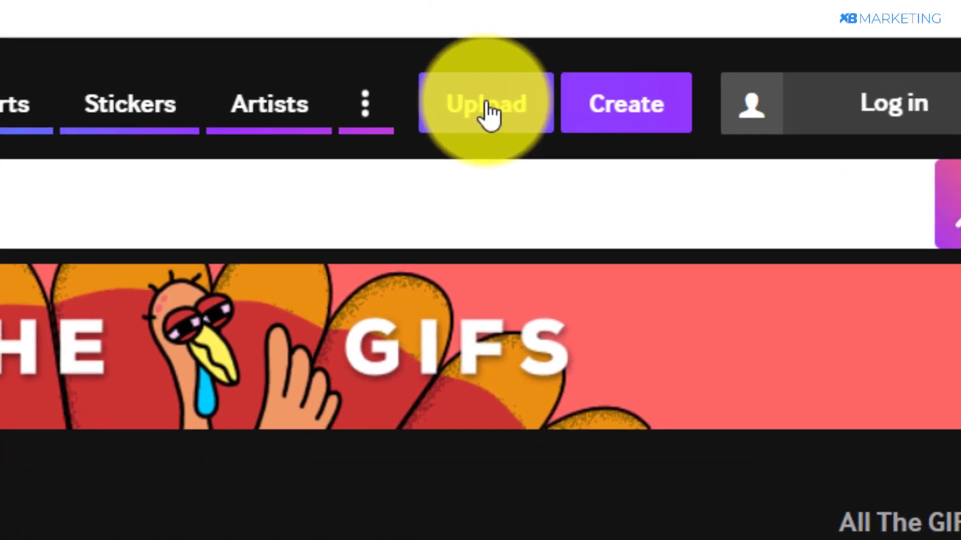
Step: Switch to GIPHY and load Untitled design.gif as a new GIF upload
{"action": "left_click", "coordinate": [487, 111]}
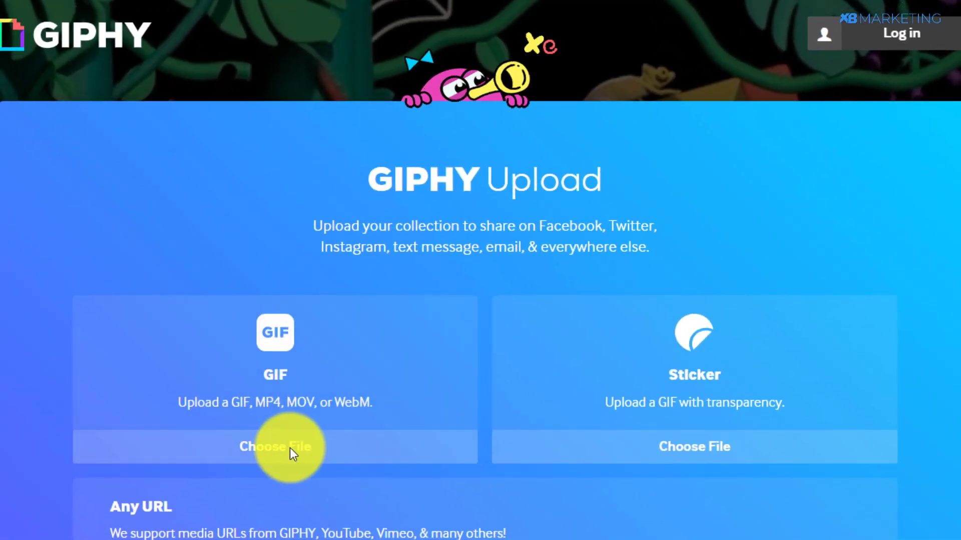
{"action": "left_click", "coordinate": [289, 448]}
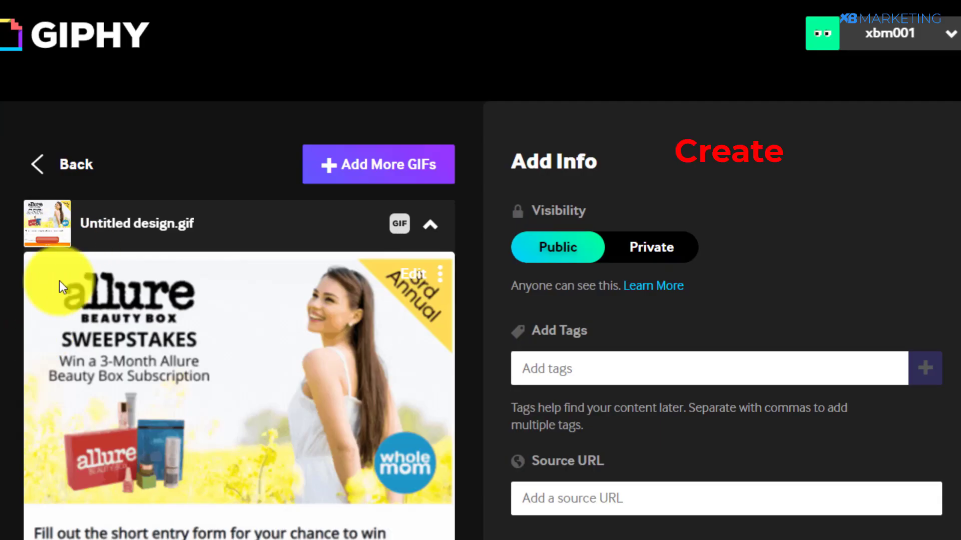
{"action": "scroll", "coordinate": [59, 280], "scroll_direction": "down", "scroll_amount": 2}
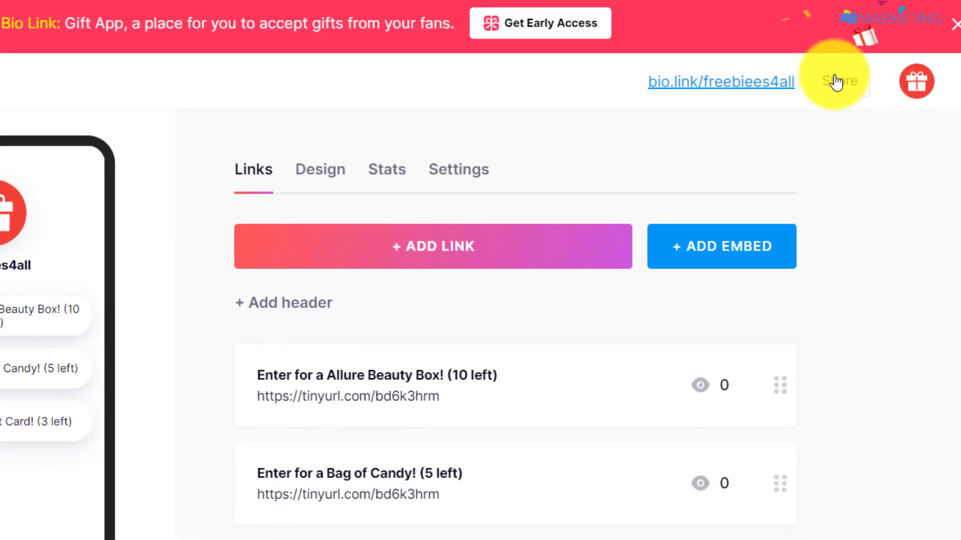
{"action": "left_click", "coordinate": [839, 82]}
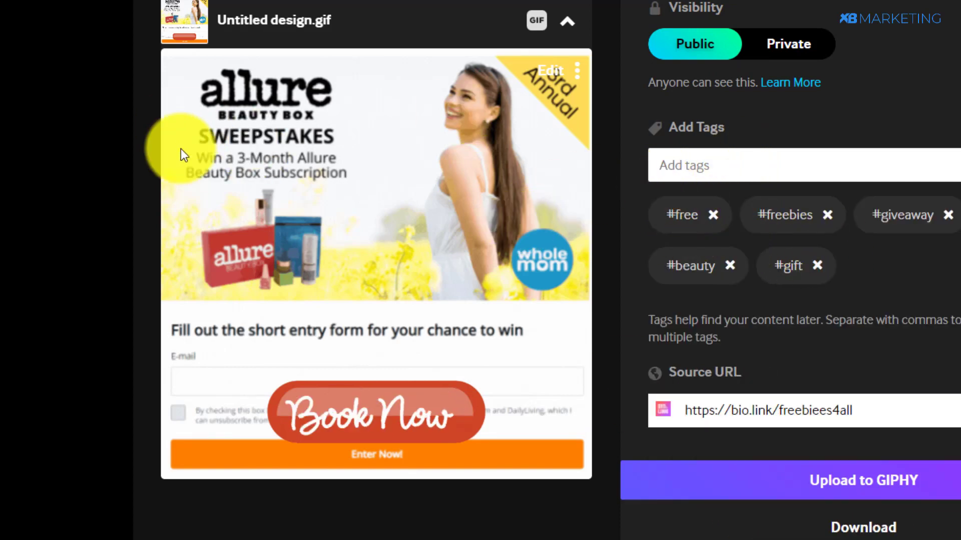
{"action": "left_click_drag", "start_coordinate": [248, 95], "coordinate": [277, 124]}
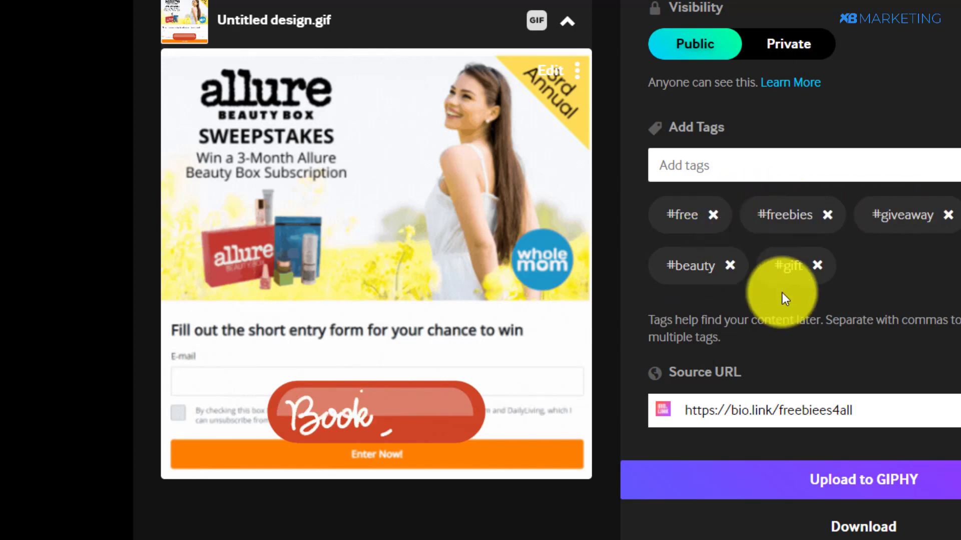
{"action": "scroll", "coordinate": [726, 200], "scroll_direction": "up", "scroll_amount": 1}
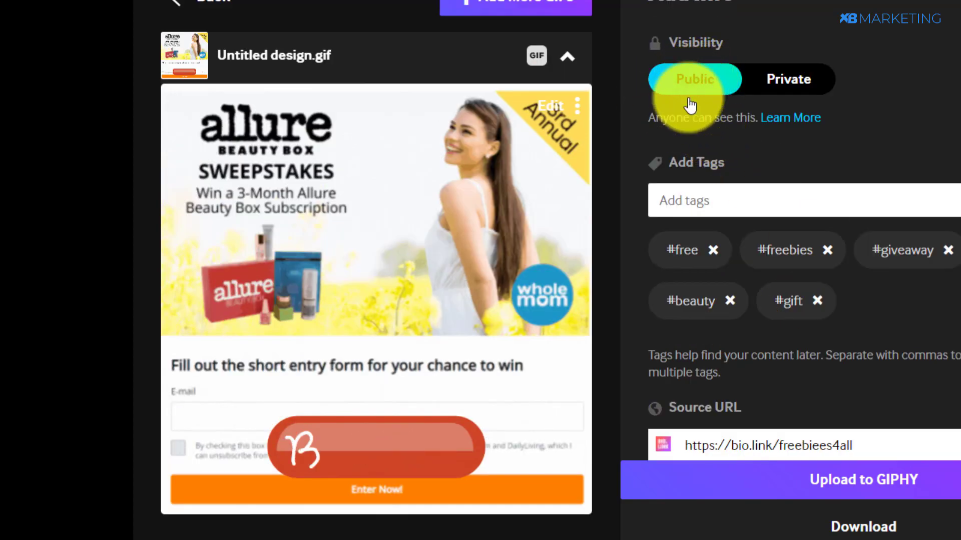
{"action": "left_click", "coordinate": [855, 493]}
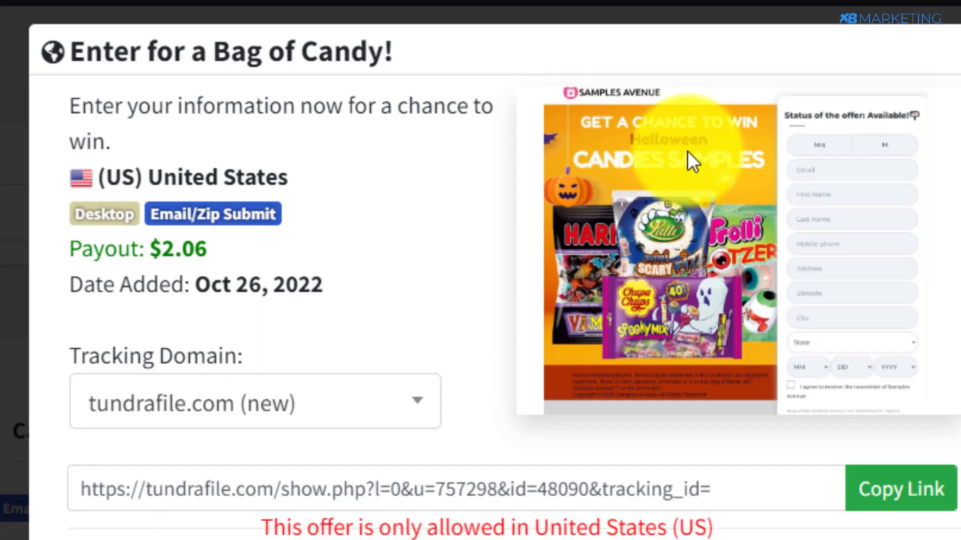
Step: Switch to CPAGrip and bring up the image options for the Bag of Candy offer's promotional picture
{"action": "mouse_move", "coordinate": [669, 188]}
{"action": "left_mouse_down"}
{"action": "mouse_move", "coordinate": [669, 209]}
{"action": "mouse_move", "coordinate": [500, 134]}
{"action": "mouse_move", "coordinate": [756, 197]}
{"action": "mouse_move", "coordinate": [677, 180]}
{"action": "left_mouse_up"}
{"action": "right_click", "coordinate": [668, 157]}
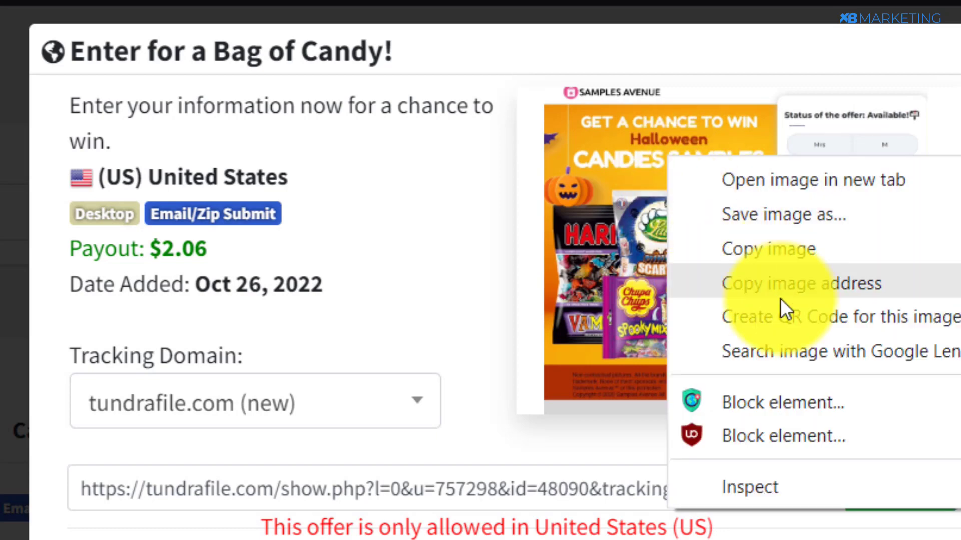
{"action": "left_click", "coordinate": [534, 181]}
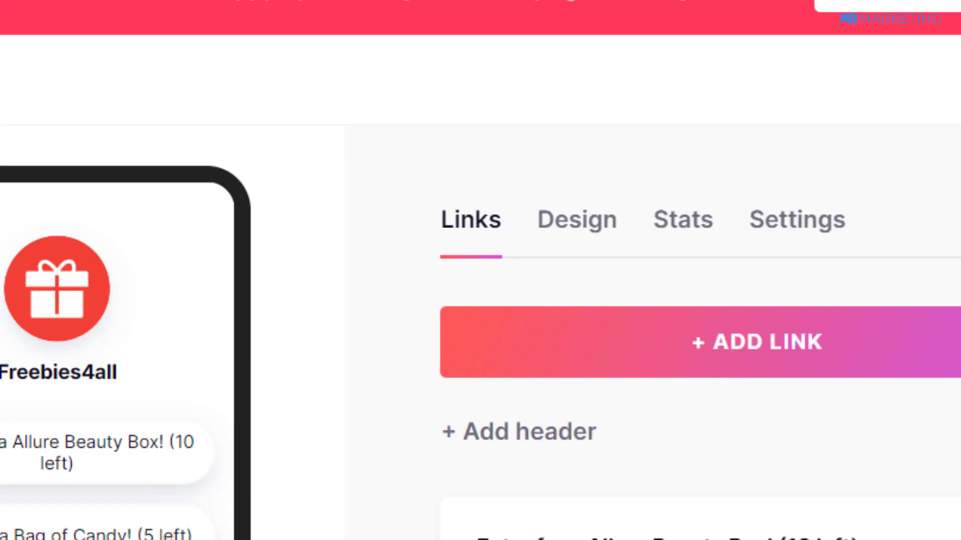
Step: Review the offer links in the Bio Link page preview and the published Allure Beauty Box GIF on GIPHY
{"action": "left_click", "coordinate": [302, 328]}
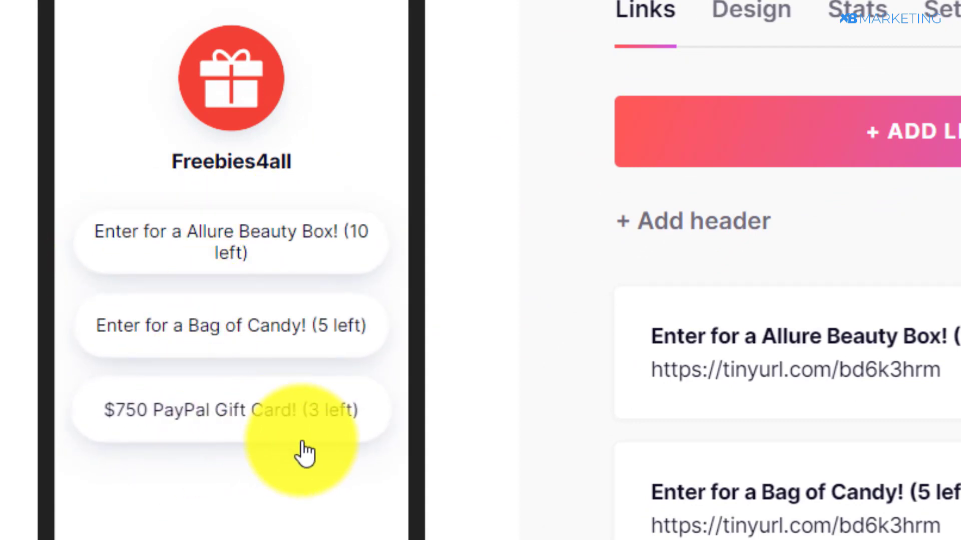
{"action": "left_click", "coordinate": [184, 263]}
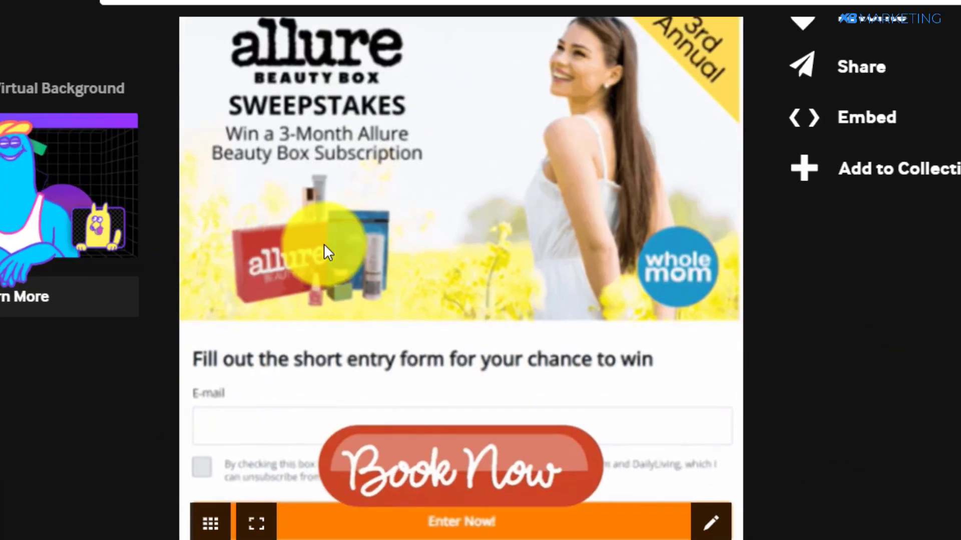
{"action": "scroll", "coordinate": [323, 245], "scroll_direction": "up", "scroll_amount": 3}
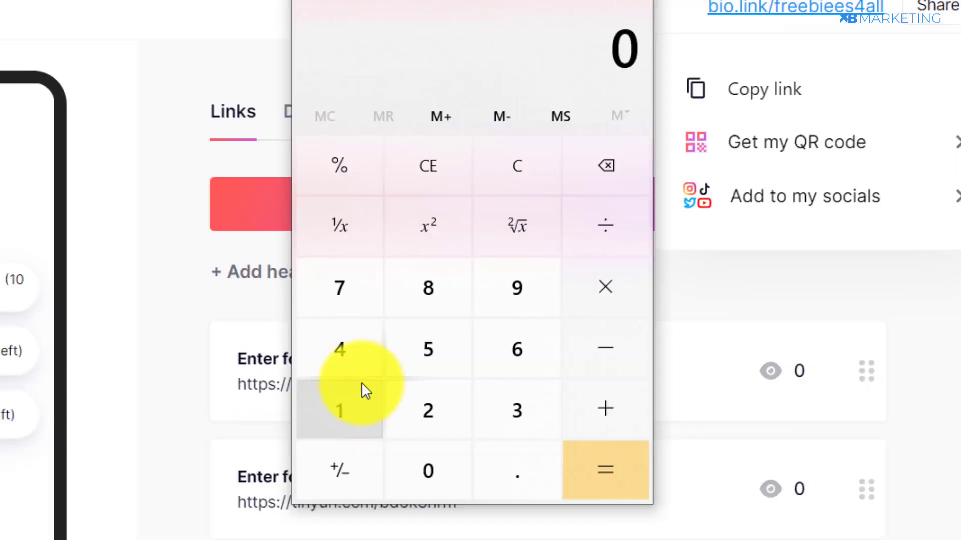
Step: Calculate 100 × 2 in Calculator
{"action": "left_click", "coordinate": [361, 385]}
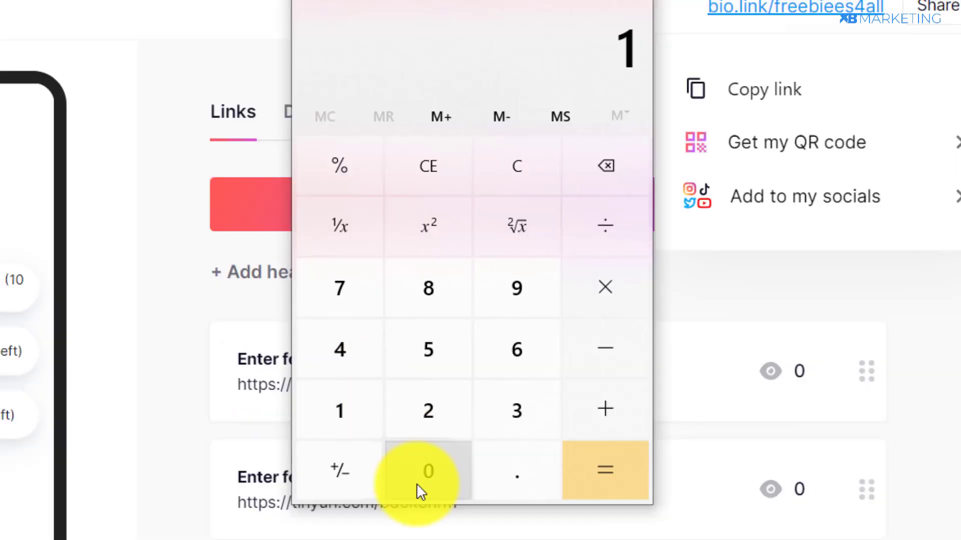
{"action": "left_click", "coordinate": [416, 483]}
{"action": "left_click", "coordinate": [455, 469]}
{"action": "left_click", "coordinate": [606, 282]}
{"action": "left_click", "coordinate": [461, 400]}
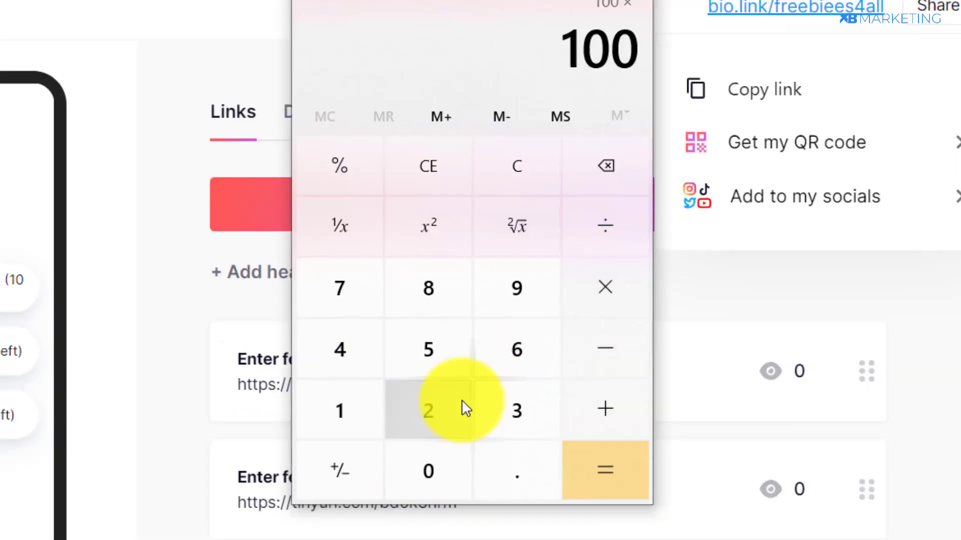
{"action": "left_click", "coordinate": [605, 468]}
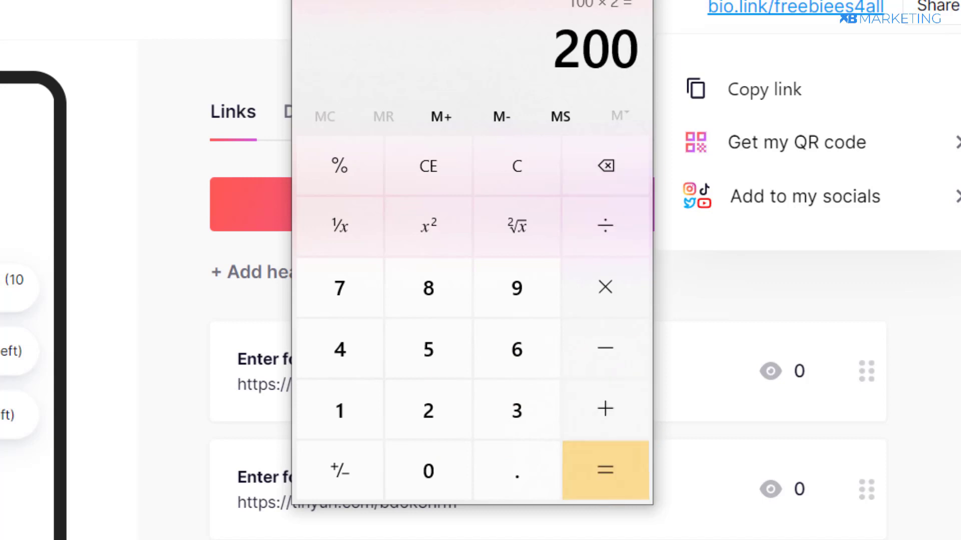
{"action": "left_click_drag", "start_coordinate": [470, 0], "coordinate": [381, 8]}
{"action": "left_click", "coordinate": [537, 0]}
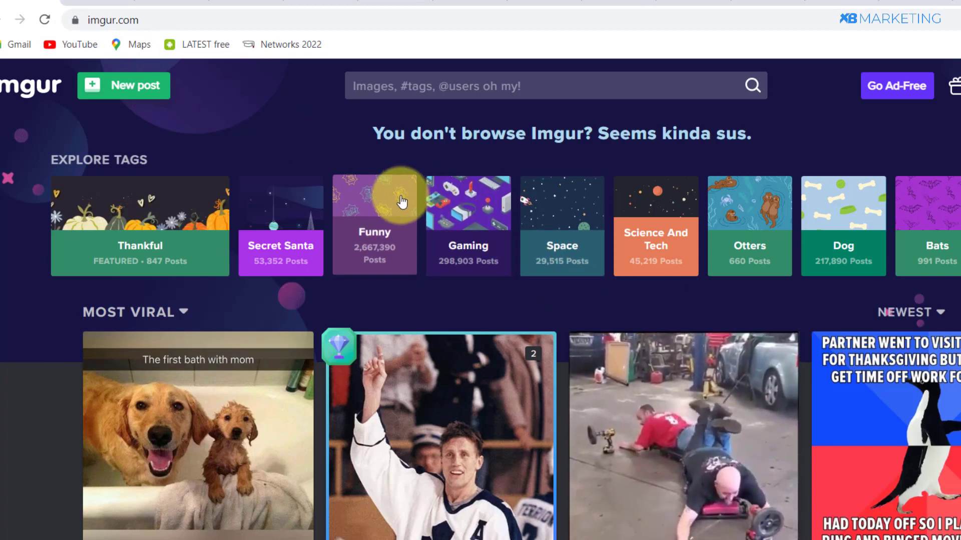
Step: Switch to Similarweb and examine imgur.com's total visits, category ranking and top traffic countries
{"action": "left_click", "coordinate": [156, 1]}
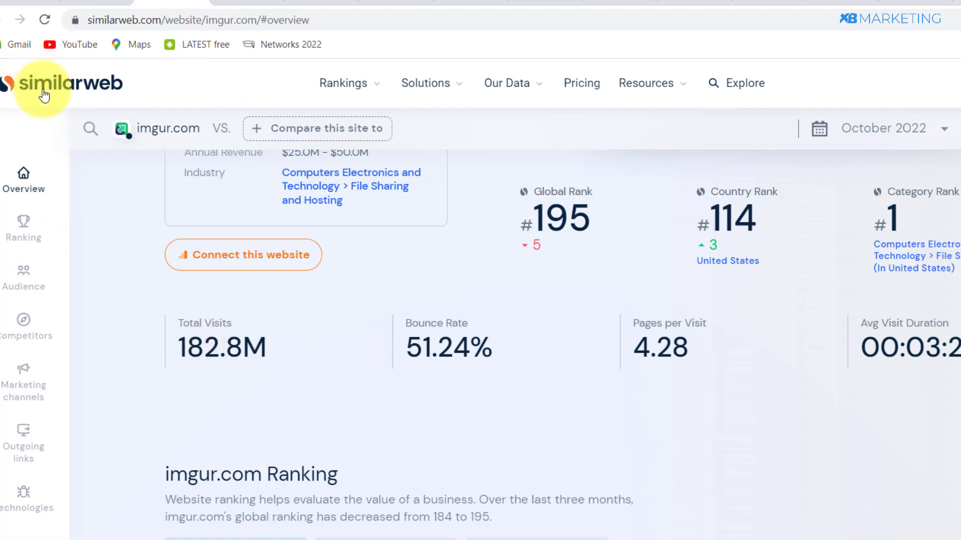
{"action": "scroll", "coordinate": [366, 328], "scroll_direction": "down", "scroll_amount": 7}
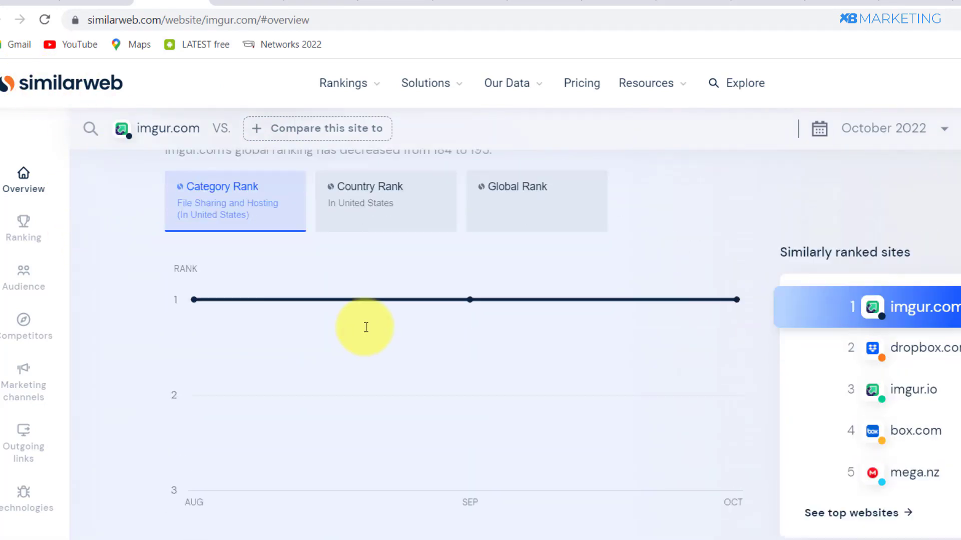
{"action": "scroll", "coordinate": [366, 328], "scroll_direction": "down", "scroll_amount": 15}
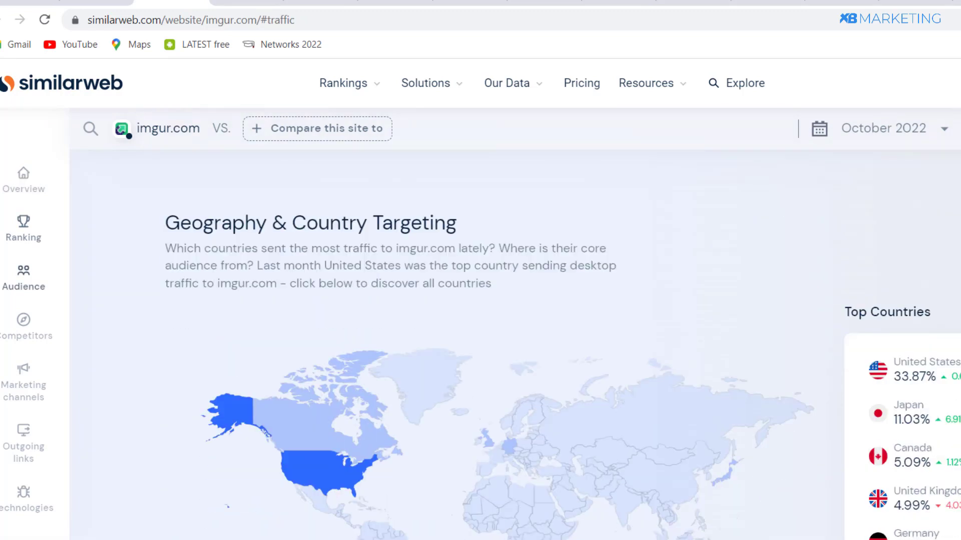
{"action": "scroll", "coordinate": [896, 284], "scroll_direction": "down", "scroll_amount": 3}
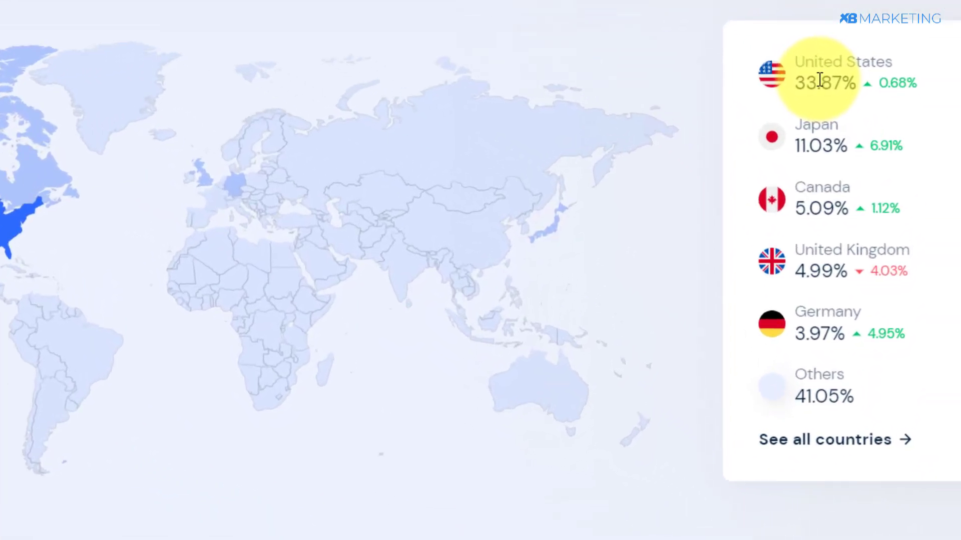